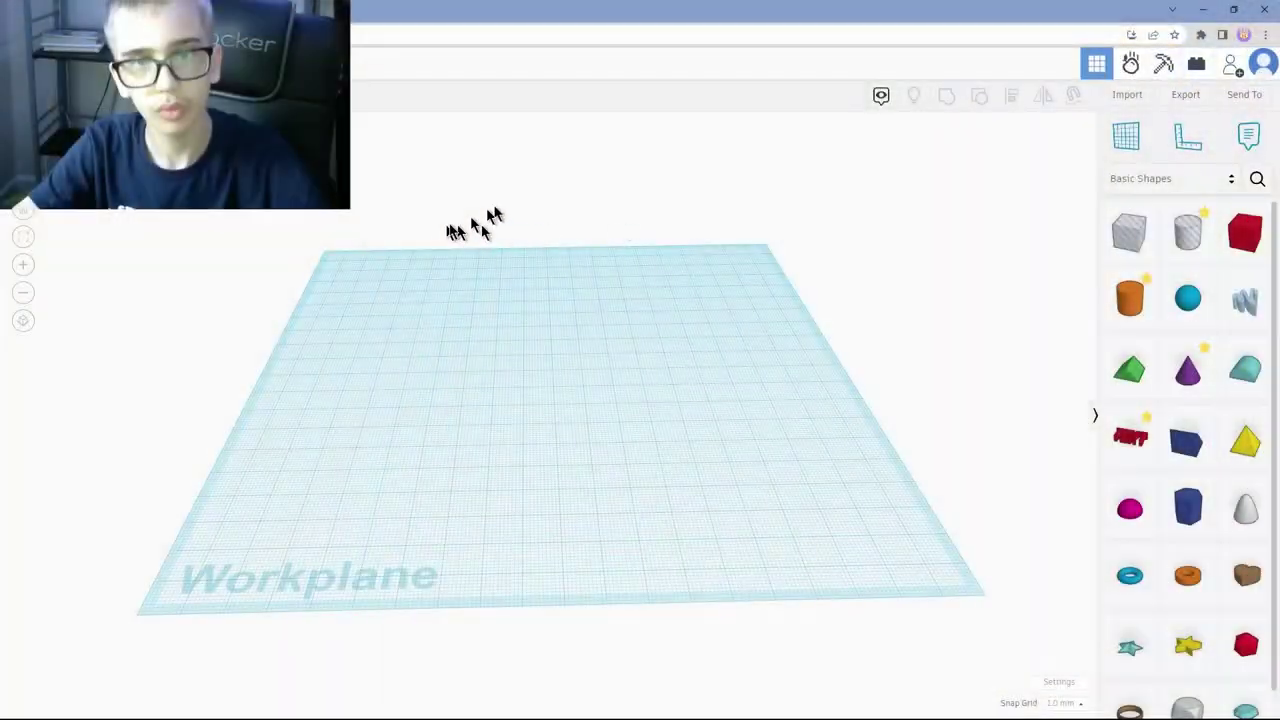
pyautogui.moveTo(748, 236); pyautogui.dragTo(491, 214, button='right')
pyautogui.moveTo(355, 258); pyautogui.dragTo(415, 276, button='right')
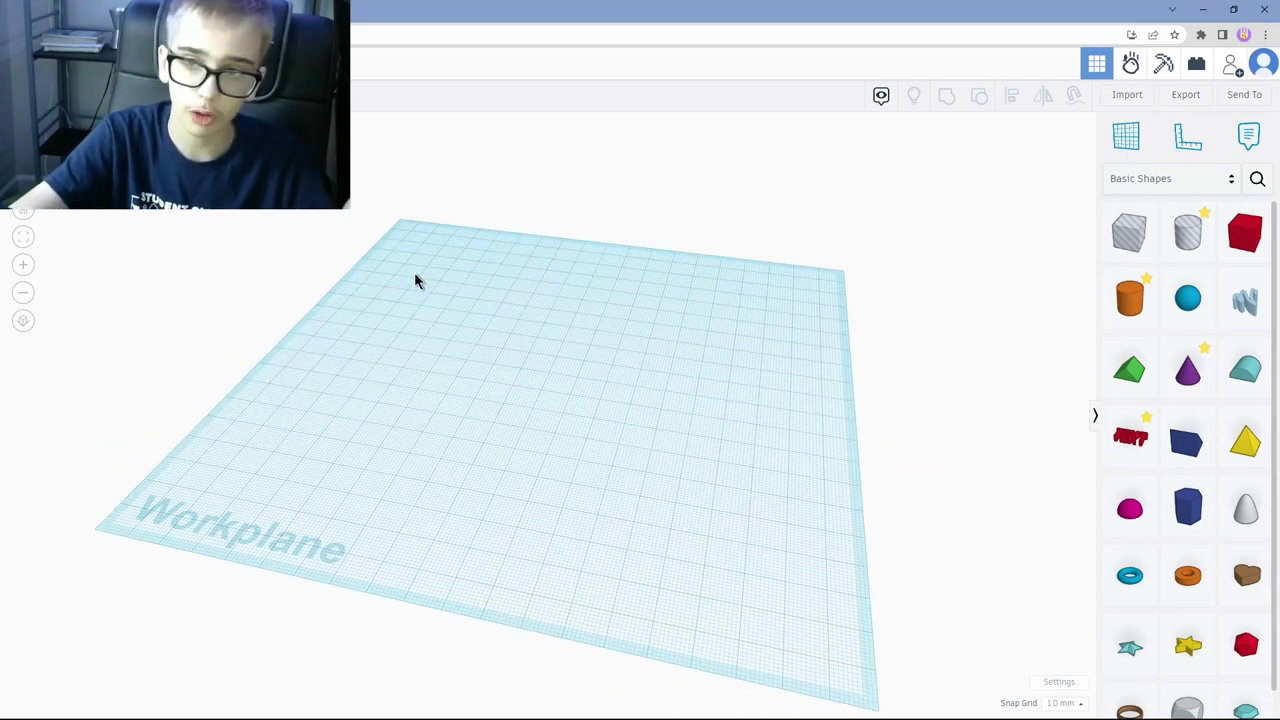
pyautogui.moveTo(414, 272); pyautogui.dragTo(320, 318, button='right')
pyautogui.moveTo(500, 305); pyautogui.dragTo(498, 443, button='right')
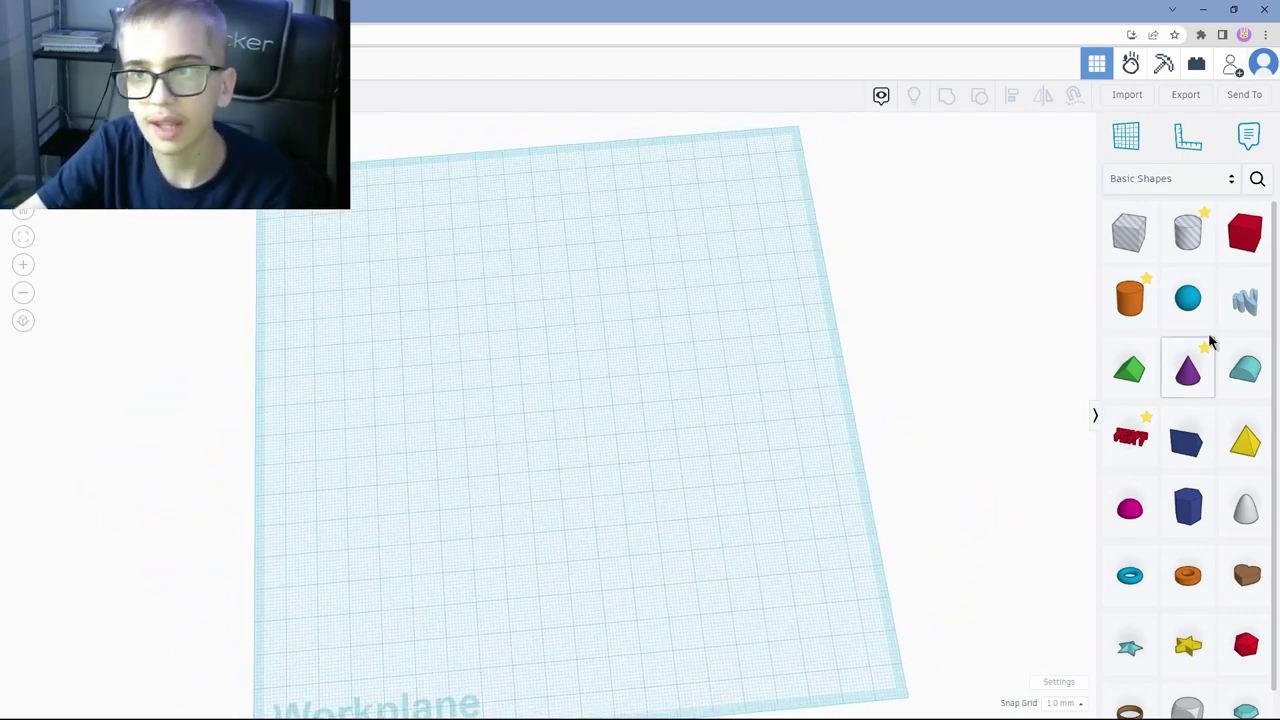
# Place a red box on the workplane and reduce its base to about 4 by 6 mm.
pyautogui.moveTo(1058, 345); pyautogui.dragTo(499, 452)
pyautogui.moveTo(677, 507); pyautogui.dragTo(777, 491, button='right')
pyautogui.scroll(2, 725, 485)
pyautogui.moveTo(483, 420); pyautogui.dragTo(508, 424)
pyautogui.moveTo(583, 434); pyautogui.dragTo(525, 385, button='right')
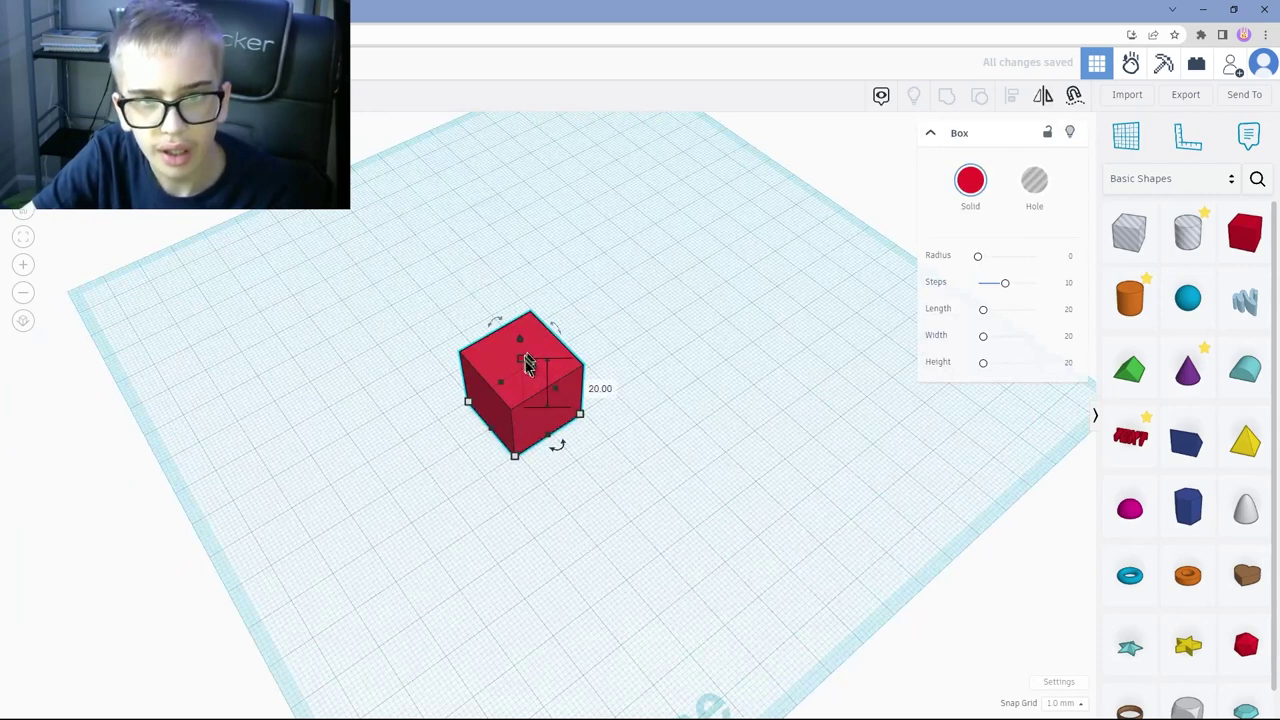
pyautogui.moveTo(535, 374); pyautogui.dragTo(519, 442)
pyautogui.scroll(1, 408, 460)
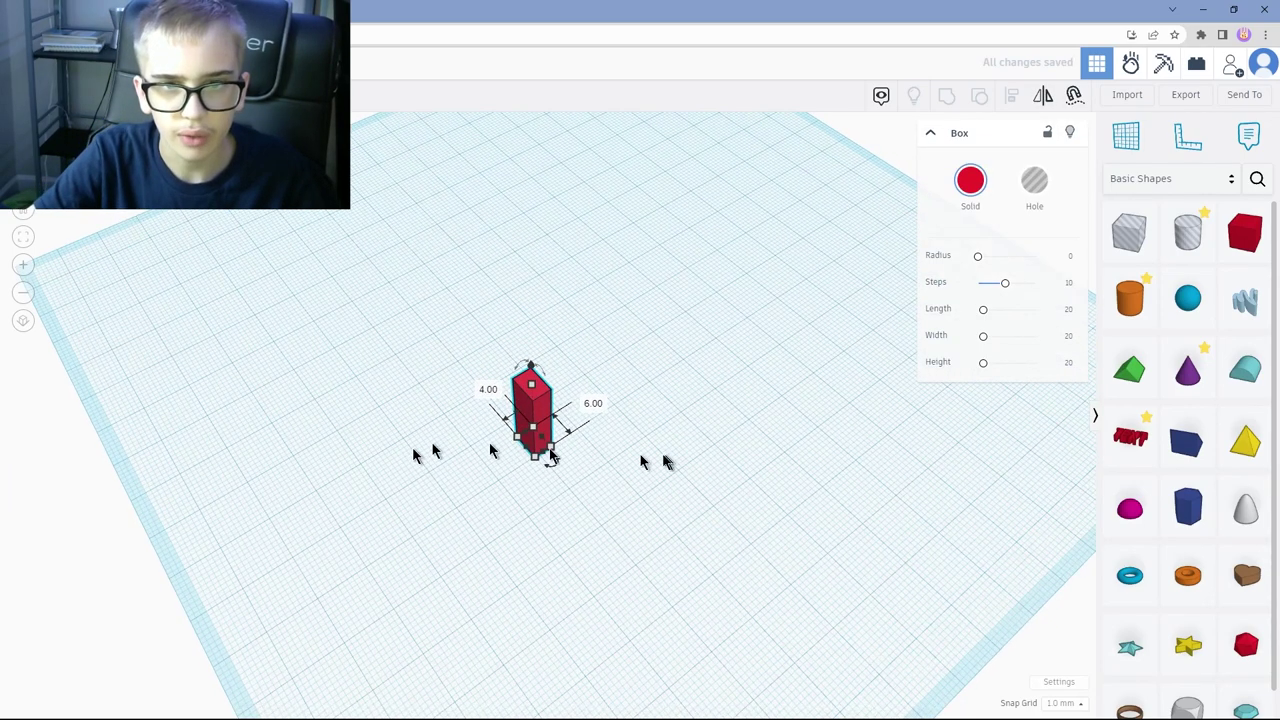
# Set the workspace units to inches and the workplane size to 5 in wide by 5 in long.
pyautogui.moveTo(634, 459); pyautogui.dragTo(956, 616, button='right')
pyautogui.click(1059, 683)
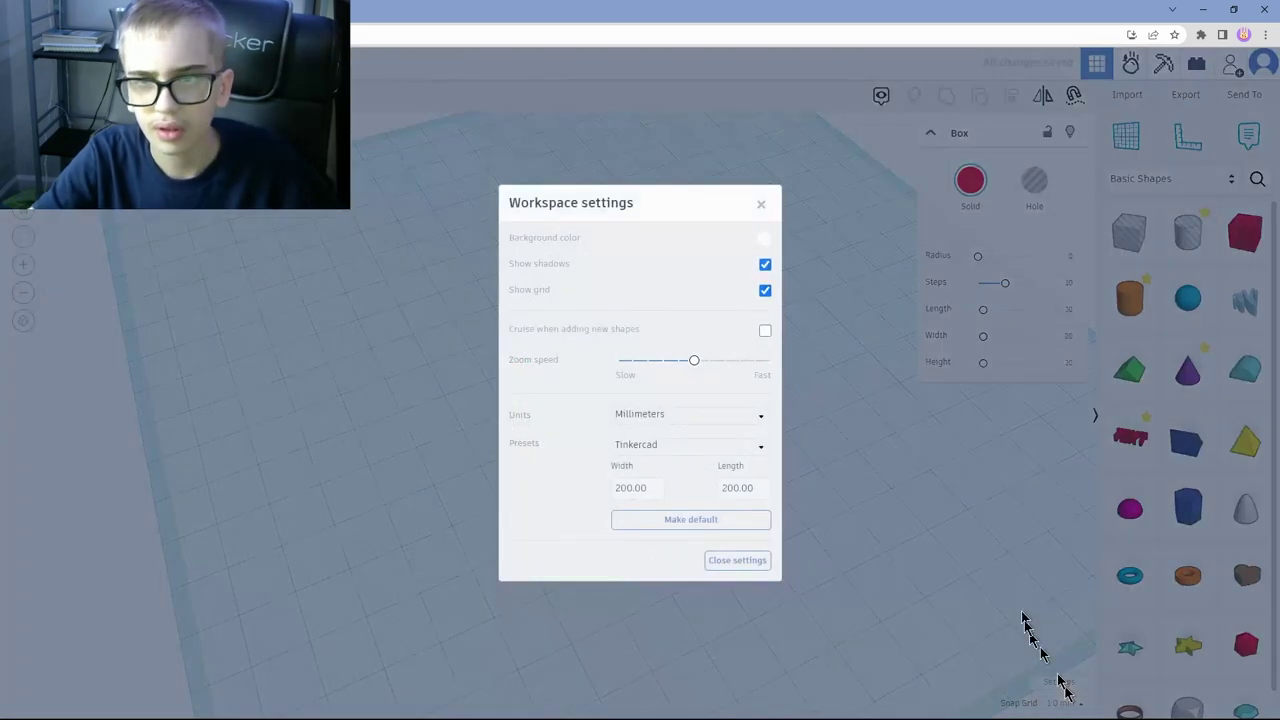
pyautogui.click(638, 416)
pyautogui.click(628, 458)
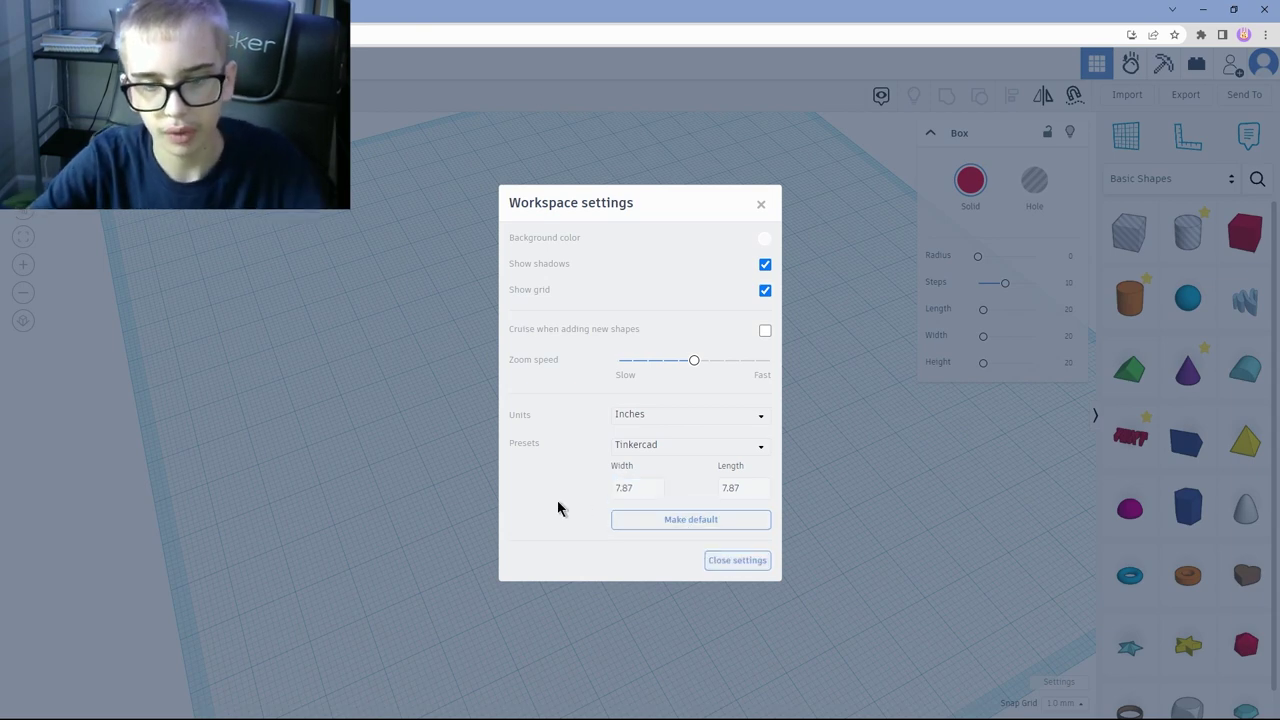
pyautogui.click(647, 489)
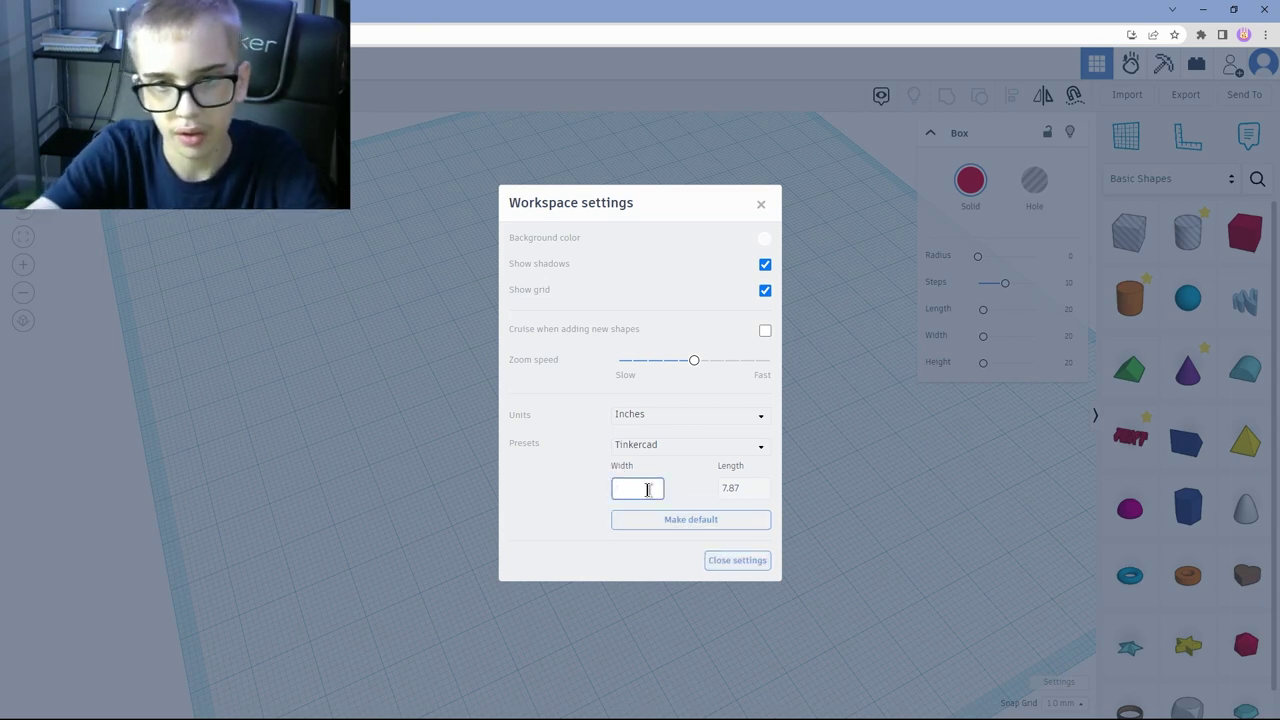
pyautogui.write('5')
pyautogui.click(755, 492)
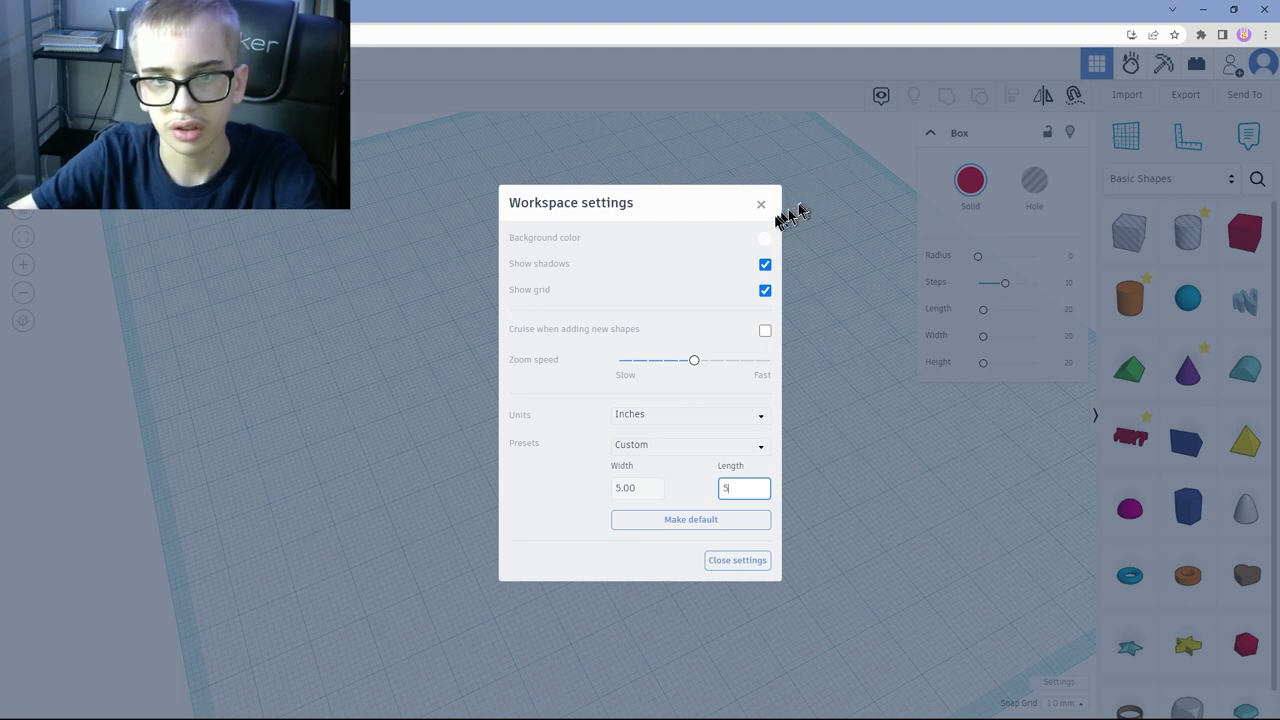
pyautogui.click(763, 206)
# Enlarge the box's base to about 0.94 by 1 in and stretch it taller to form a chair leg.
pyautogui.scroll(5, 590, 440)
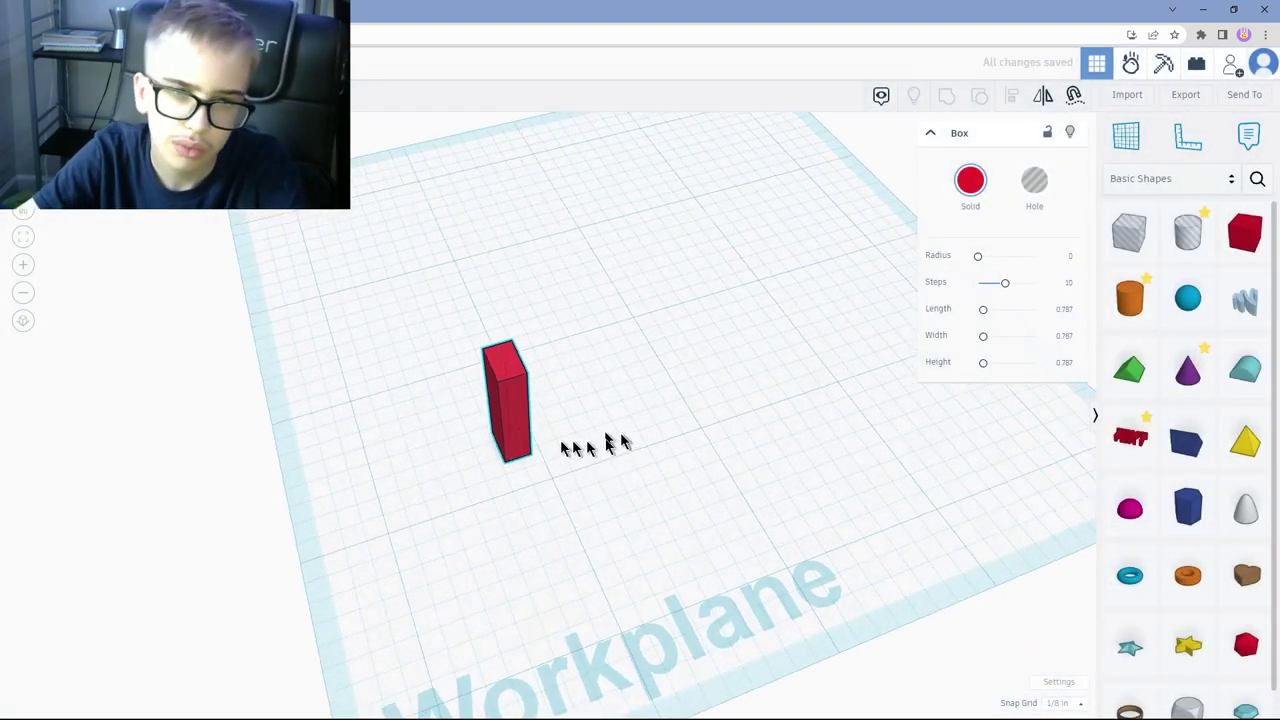
pyautogui.moveTo(490, 432); pyautogui.dragTo(470, 435)
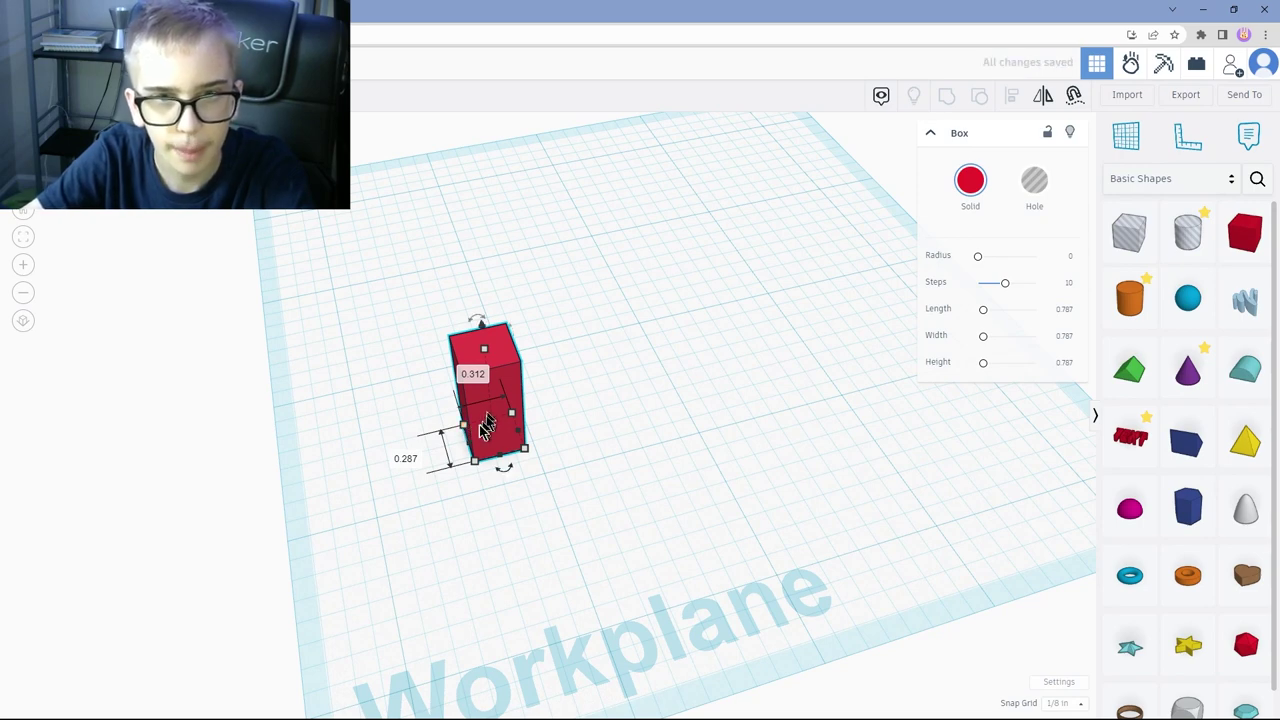
pyautogui.moveTo(465, 432); pyautogui.dragTo(451, 434)
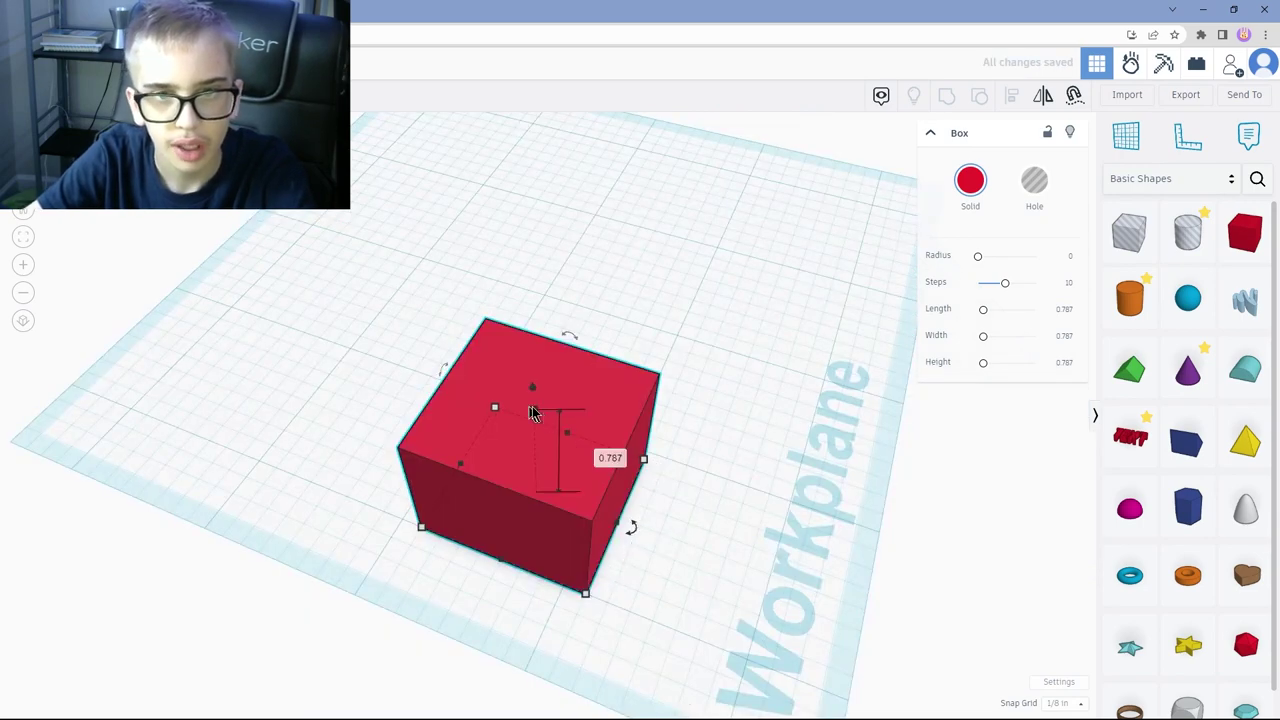
pyautogui.moveTo(534, 389); pyautogui.dragTo(590, 234)
pyautogui.moveTo(714, 380); pyautogui.dragTo(474, 380, button='right')
pyautogui.scroll(-3, 590, 395)
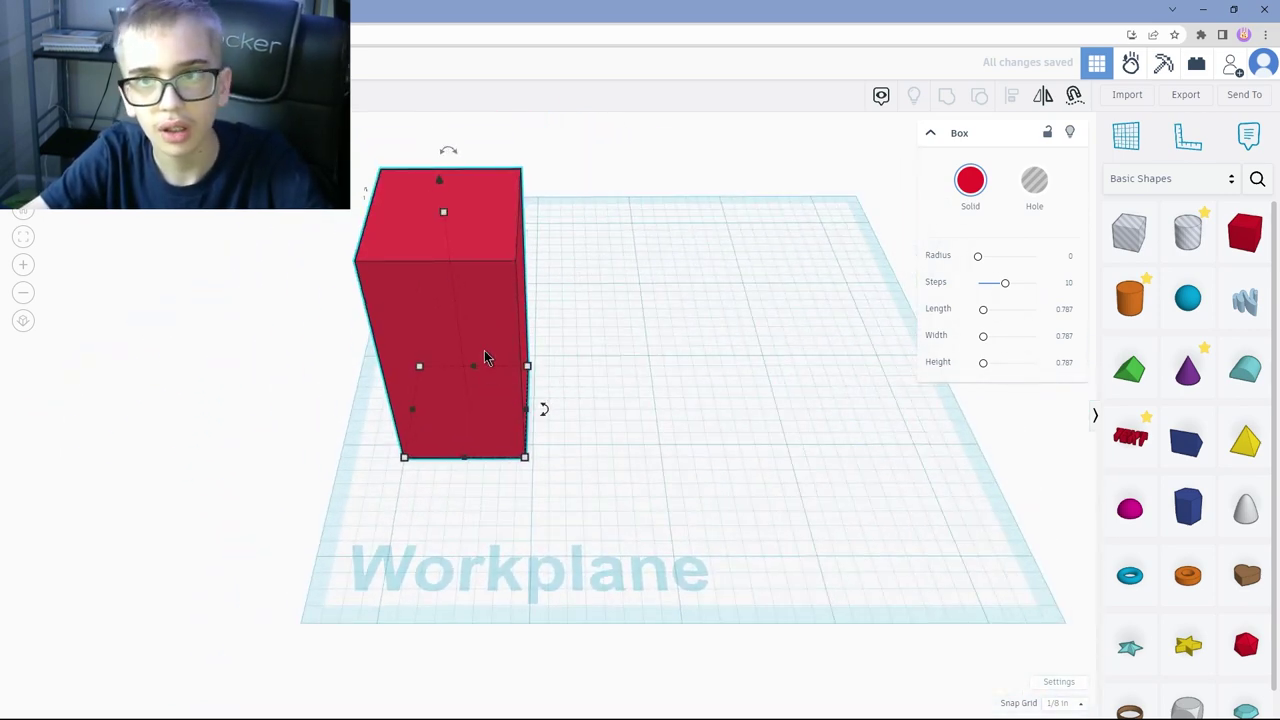
# Duplicate the leg and place the copy beside the original, leaving a gap between them.
pyautogui.keyDown('alt'); pyautogui.moveTo(484, 358); pyautogui.dragTo(785, 355); pyautogui.keyUp('alt')
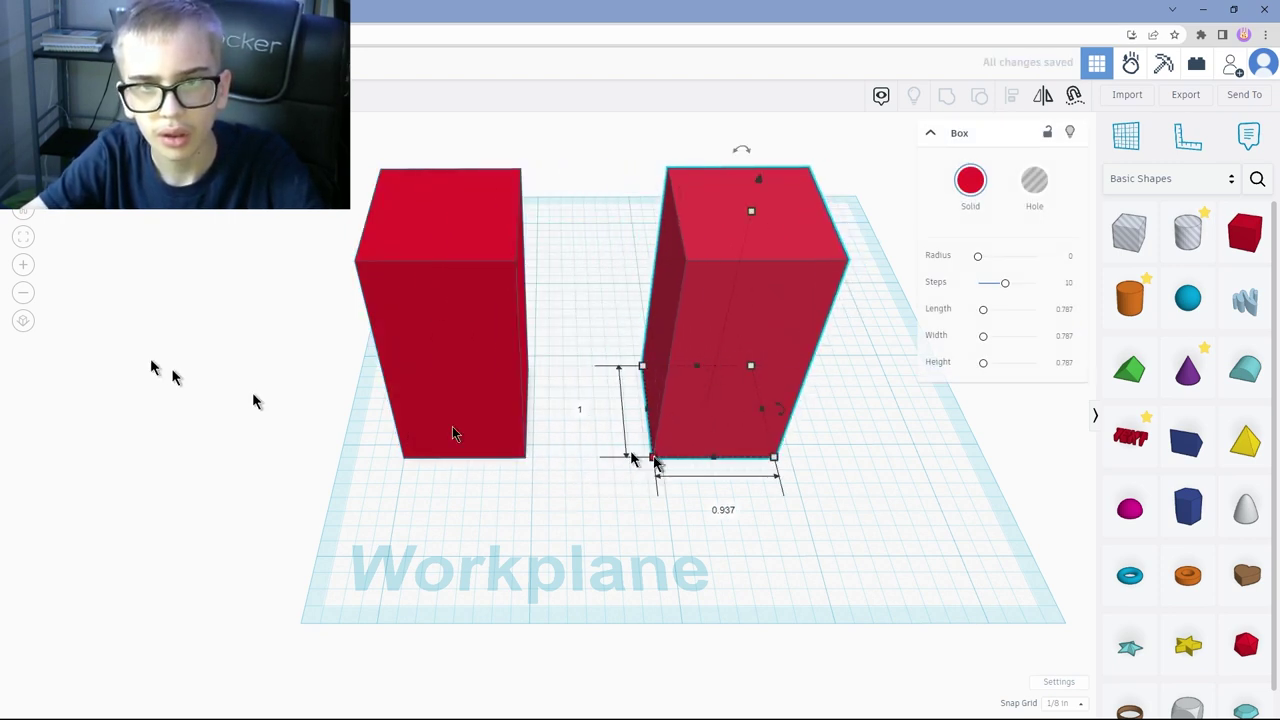
pyautogui.moveTo(194, 257); pyautogui.dragTo(855, 463)
pyautogui.moveTo(612, 358); pyautogui.dragTo(650, 440)
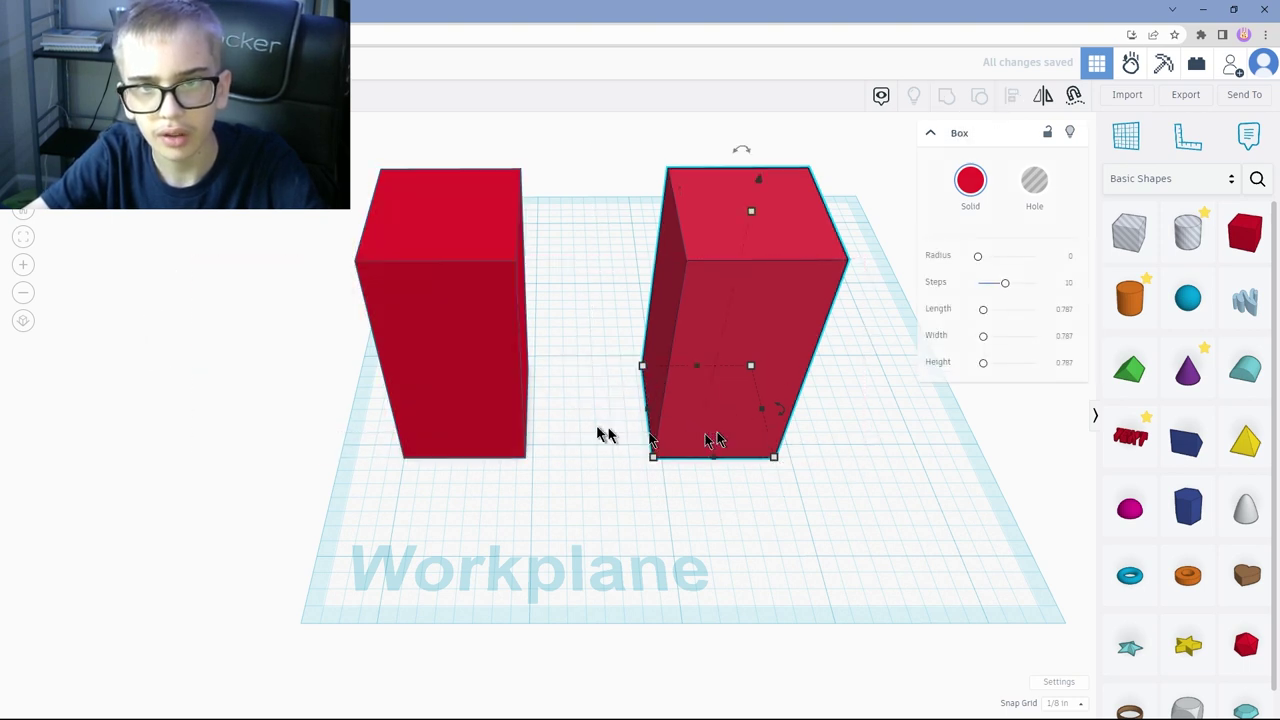
pyautogui.moveTo(353, 283); pyautogui.dragTo(740, 441)
pyautogui.moveTo(675, 501); pyautogui.dragTo(686, 500)
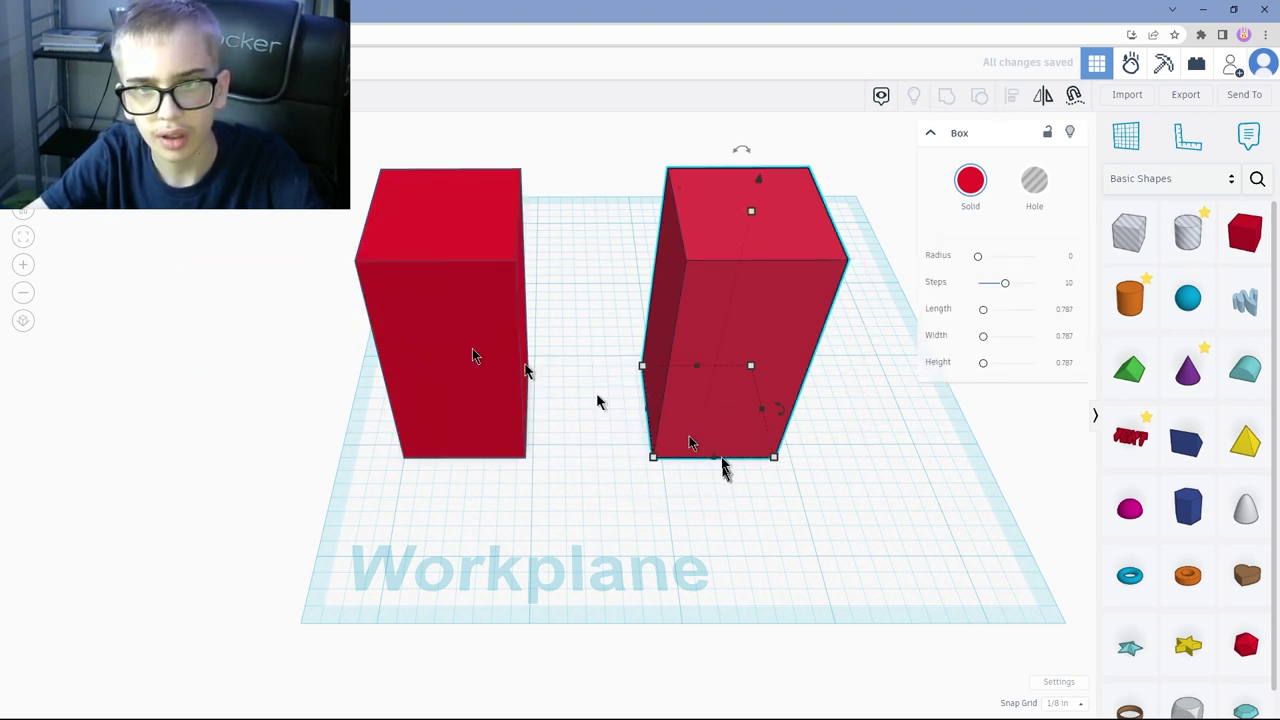
pyautogui.moveTo(410, 330); pyautogui.dragTo(388, 482)
pyautogui.moveTo(734, 371); pyautogui.dragTo(797, 515)
# Duplicate the second leg and turn the copy into a raised slab about 2¾ in long spanning both legs.
pyautogui.moveTo(800, 546); pyautogui.dragTo(761, 521, button='right')
pyautogui.hotkey('ctrl', 'd')
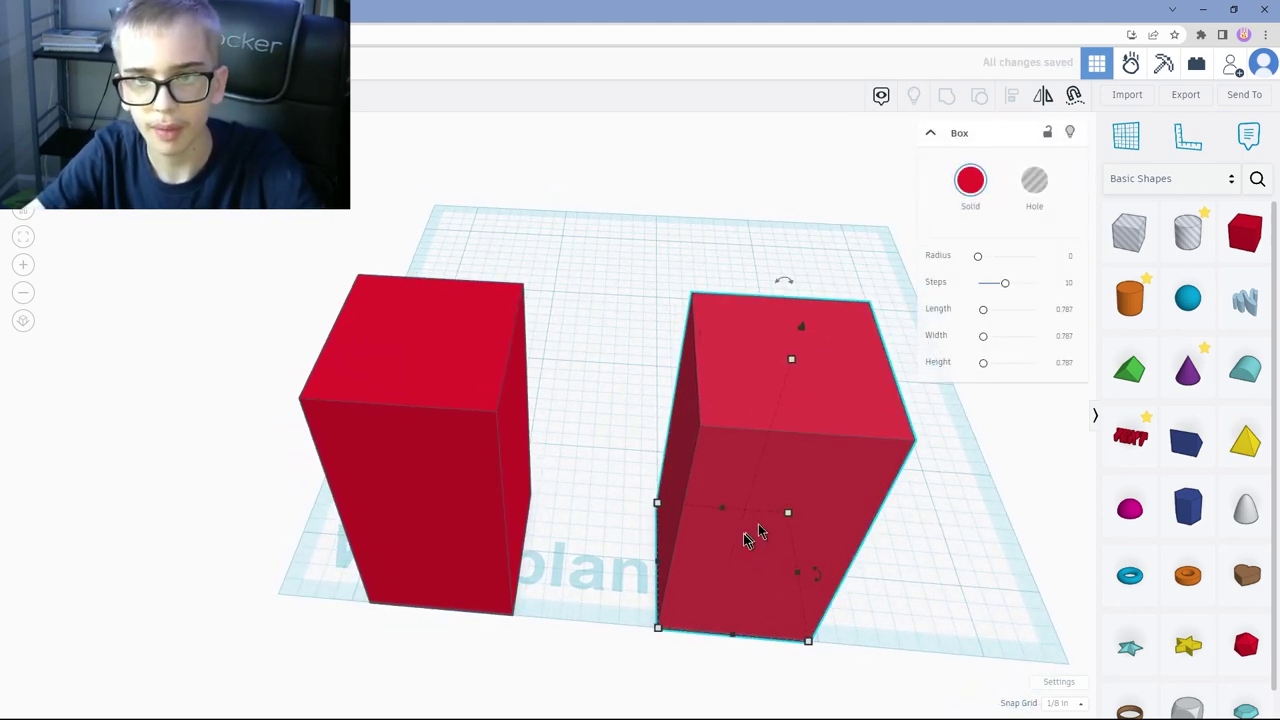
pyautogui.moveTo(749, 534); pyautogui.dragTo(625, 515)
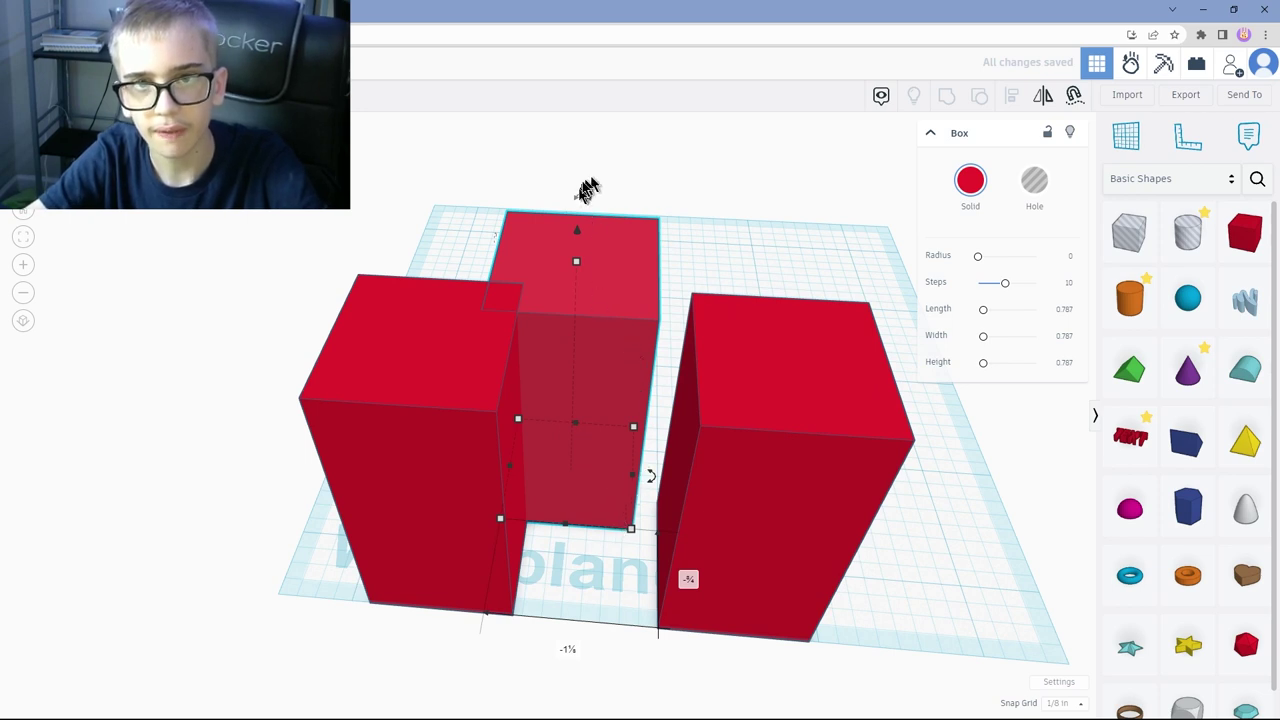
pyautogui.moveTo(587, 190); pyautogui.dragTo(754, 354)
pyautogui.moveTo(778, 483); pyautogui.dragTo(841, 494)
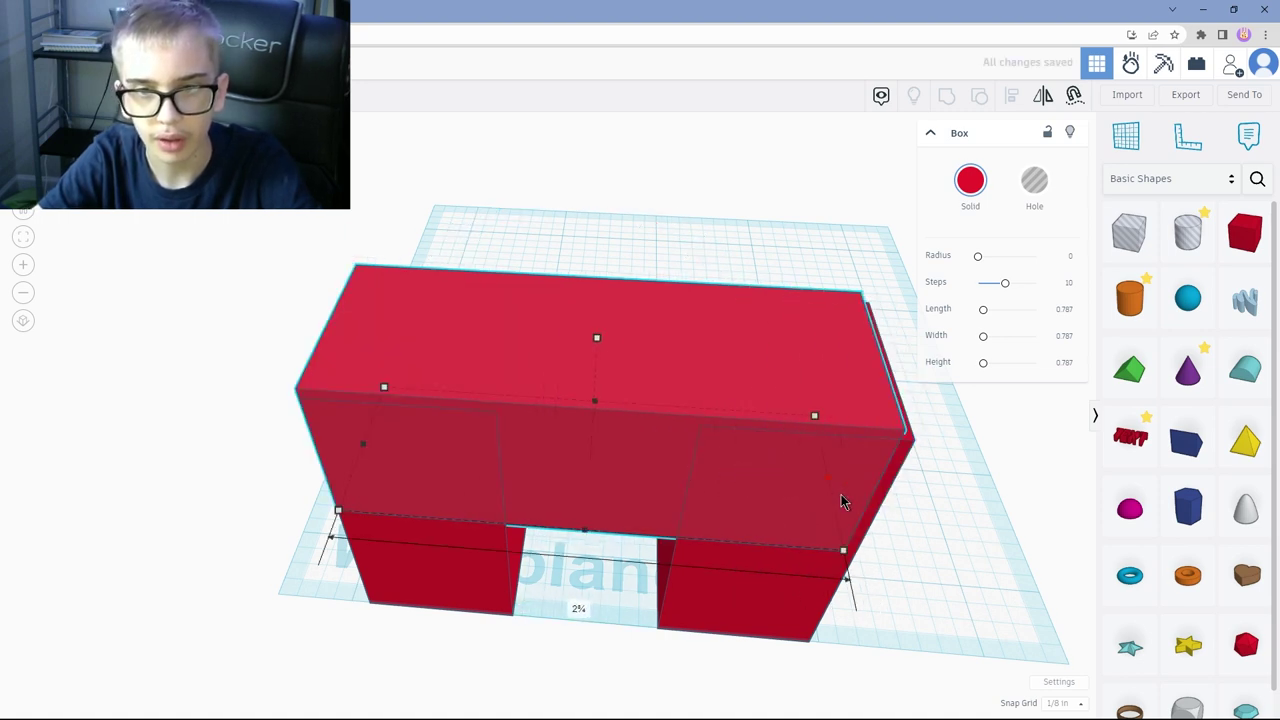
# Extend the raised slab's depth outward beyond the two legs to form the chair seat.
pyautogui.moveTo(978, 577); pyautogui.dragTo(350, 420, button='right')
pyautogui.click(365, 270)
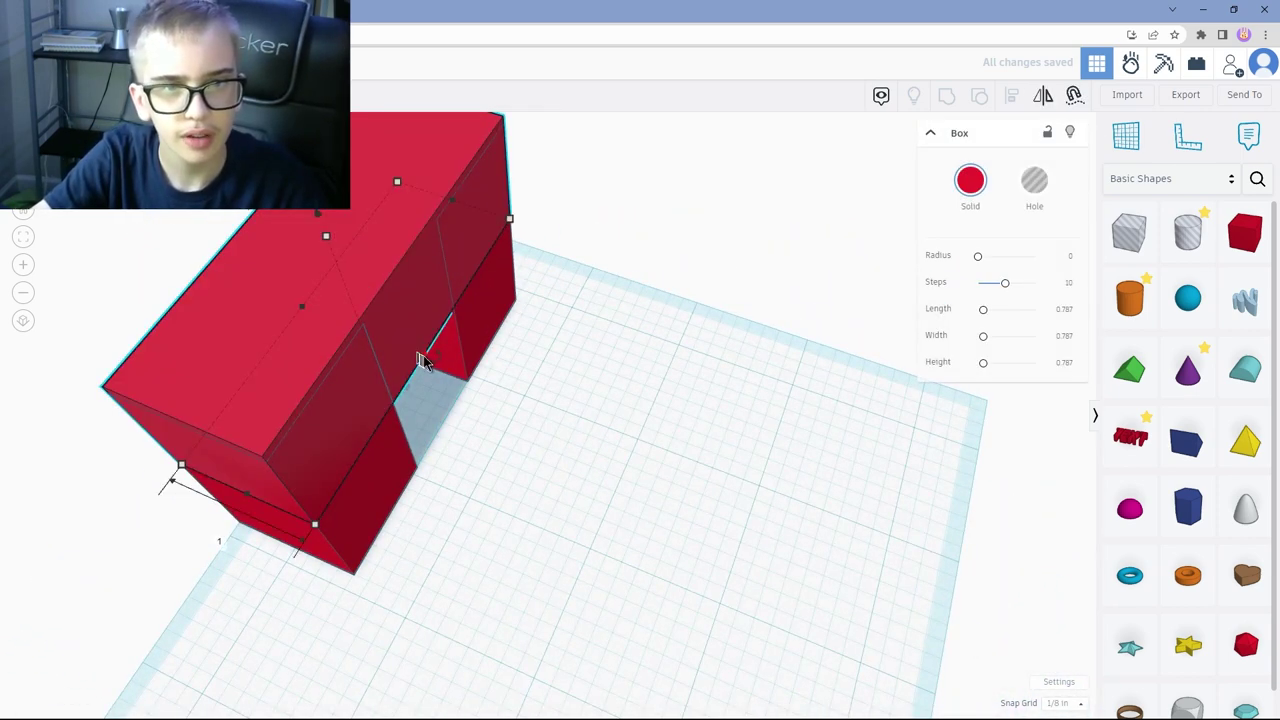
pyautogui.moveTo(425, 352); pyautogui.dragTo(722, 485)
pyautogui.moveTo(722, 480); pyautogui.dragTo(783, 428, button='right')
pyautogui.moveTo(656, 364); pyautogui.dragTo(700, 374)
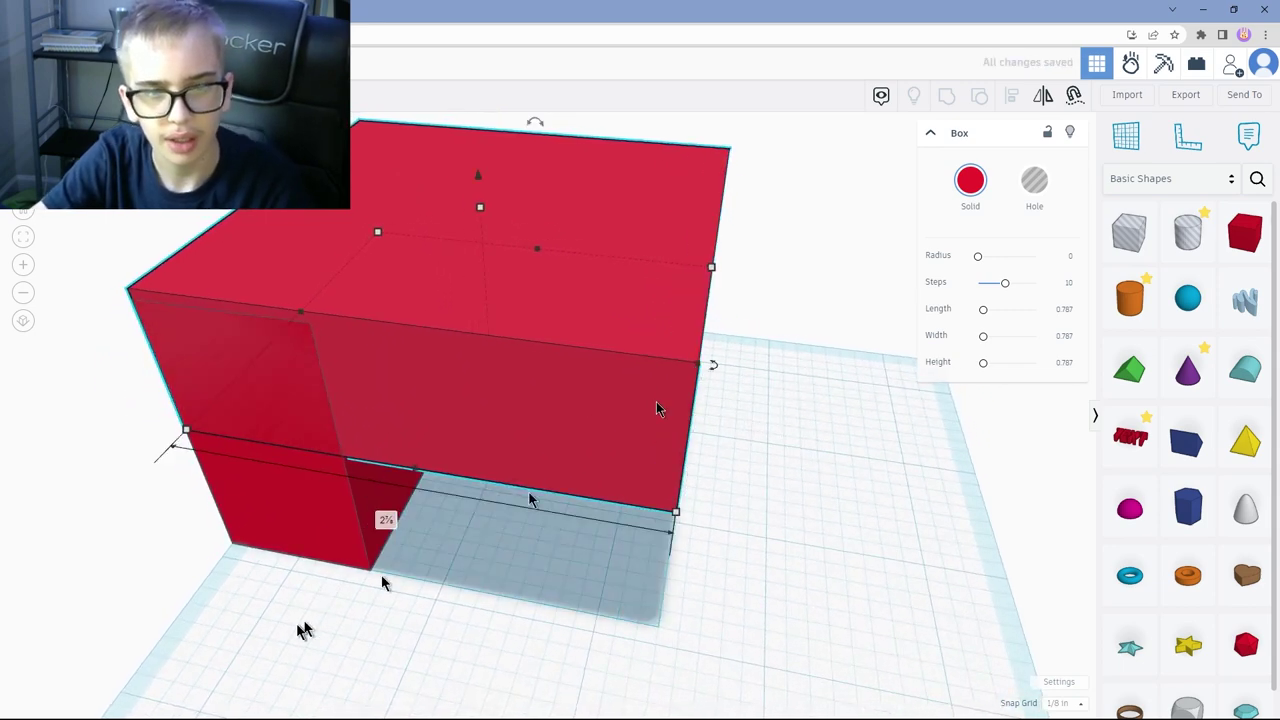
# Duplicate the corner leg and place the copy under the unsupported side of the seat.
pyautogui.click(303, 628)
pyautogui.click(328, 532)
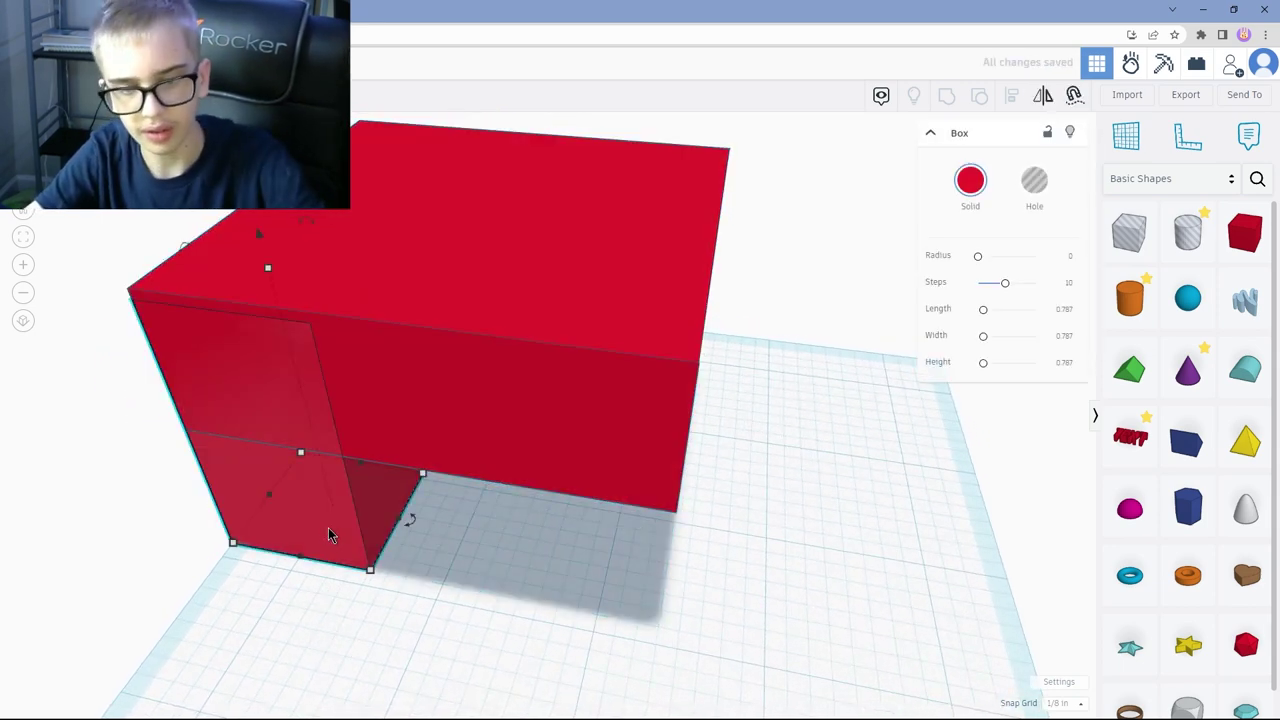
pyautogui.hotkey('ctrl', 'd')
pyautogui.moveTo(329, 529); pyautogui.dragTo(623, 594)
pyautogui.moveTo(677, 580); pyautogui.dragTo(680, 497, button='right')
pyautogui.scroll(-5, 748, 534)
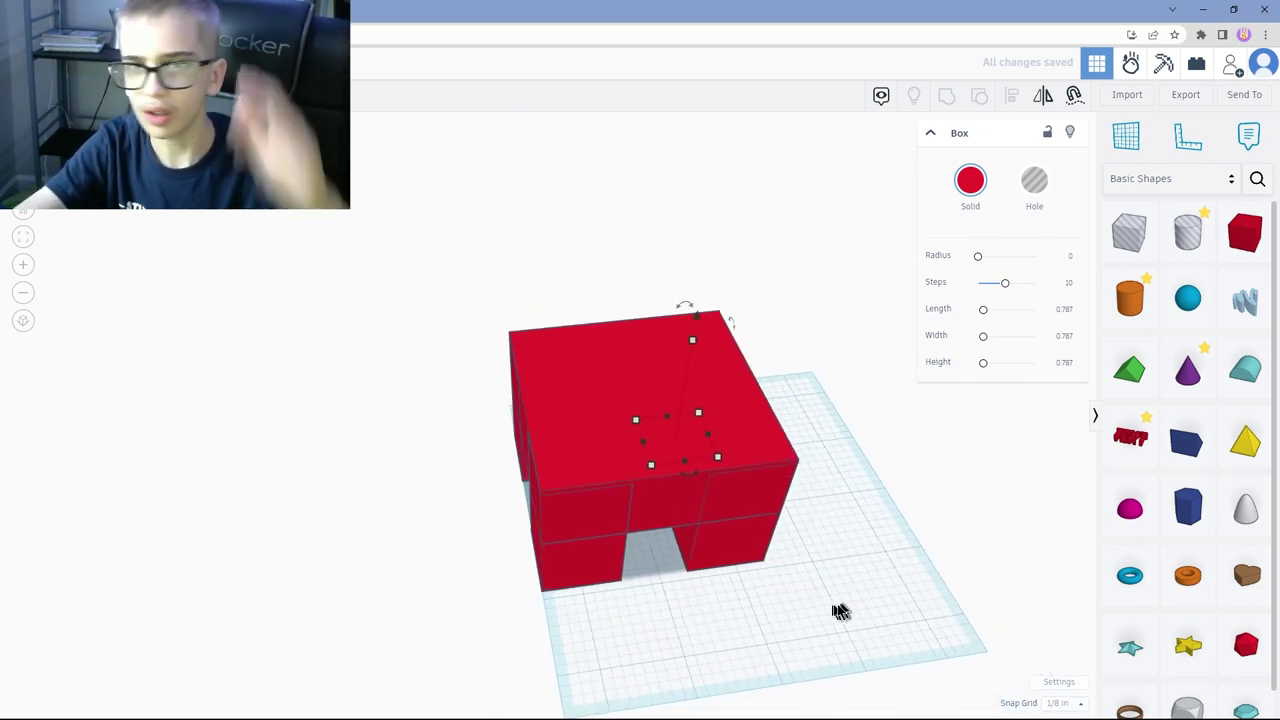
# Rotate a copy of the seat slab 90° and raise it onto the seat's edge as an upright backrest.
pyautogui.moveTo(440, 308); pyautogui.dragTo(862, 612)
pyautogui.moveTo(862, 612); pyautogui.dragTo(329, 543, button='right')
pyautogui.click(329, 543)
pyautogui.click(634, 421)
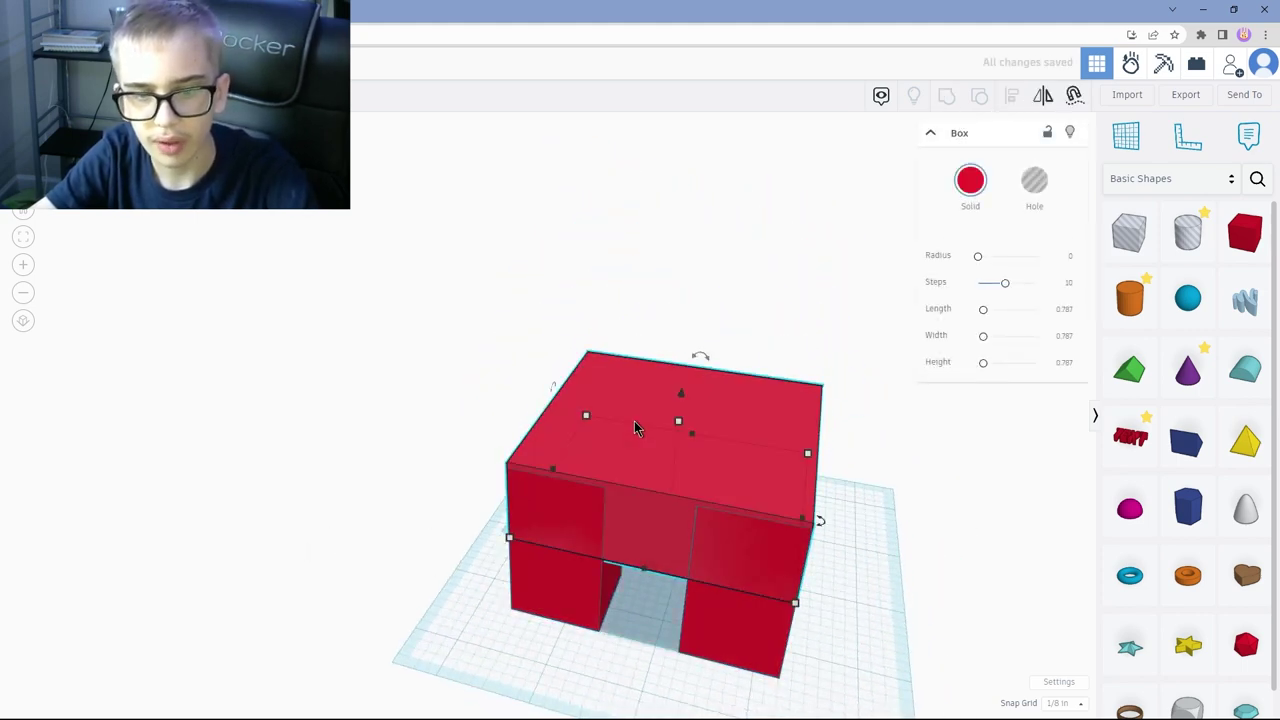
pyautogui.moveTo(700, 357); pyautogui.dragTo(790, 405)
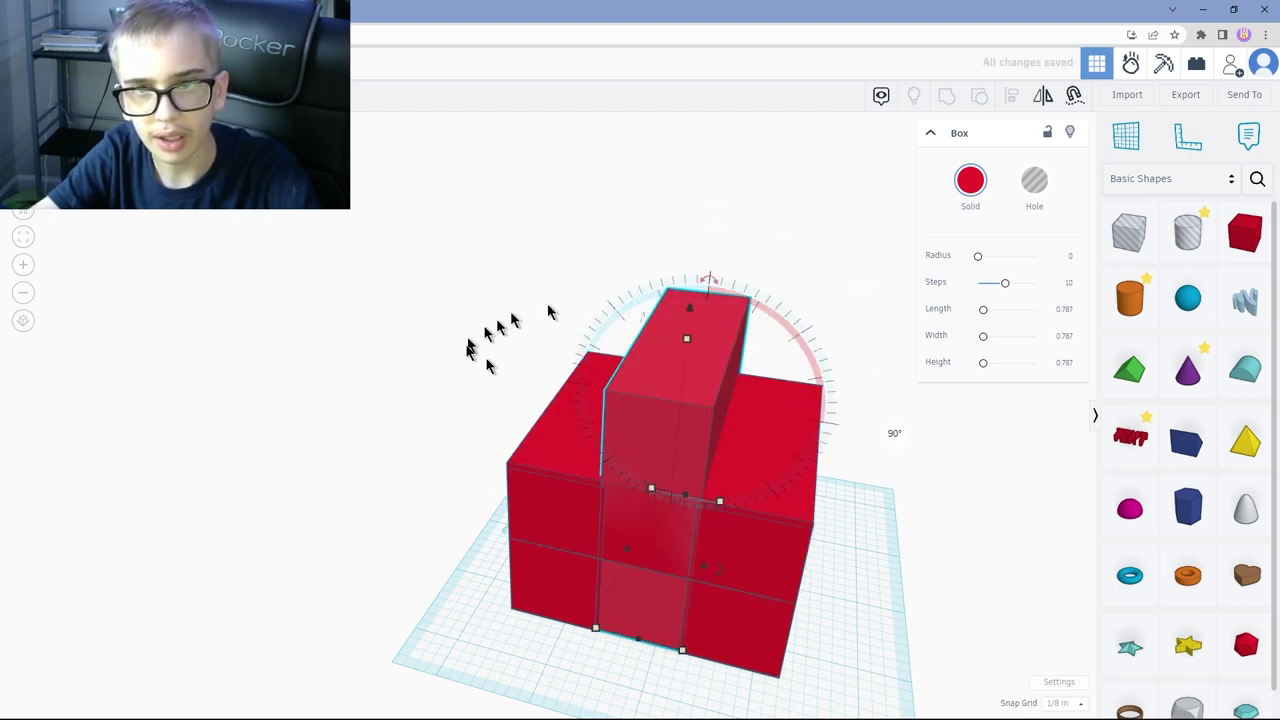
pyautogui.moveTo(689, 307); pyautogui.dragTo(693, 139)
pyautogui.moveTo(670, 330); pyautogui.dragTo(786, 346)
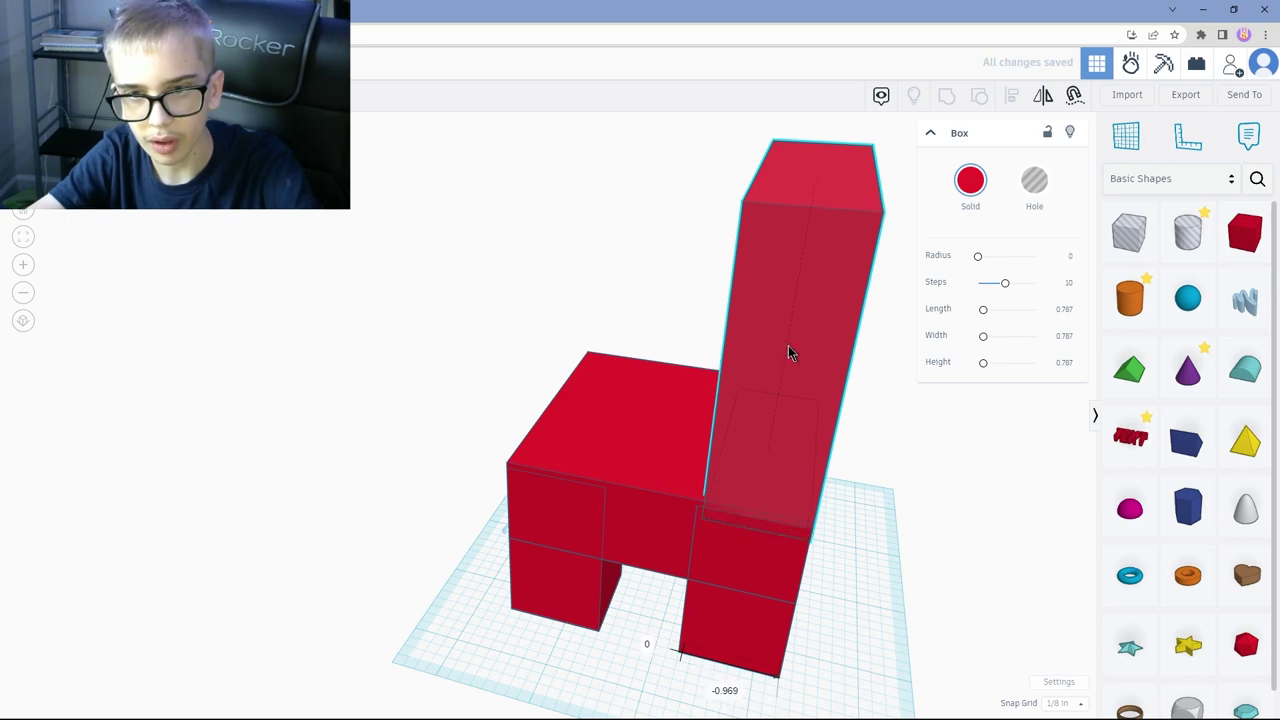
pyautogui.moveTo(392, 483); pyautogui.dragTo(862, 515, button='right')
pyautogui.click(182, 614)
pyautogui.moveTo(652, 414); pyautogui.dragTo(615, 370, button='right')
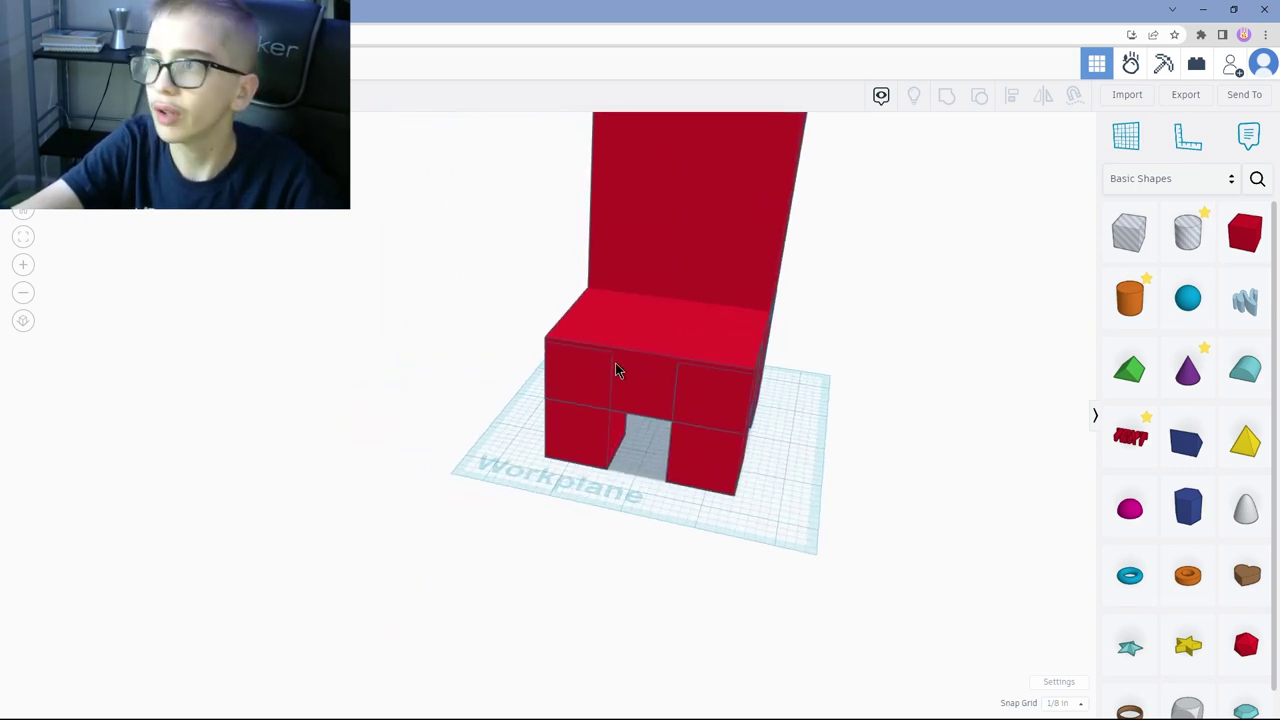
pyautogui.moveTo(615, 370); pyautogui.dragTo(722, 281, button='right')
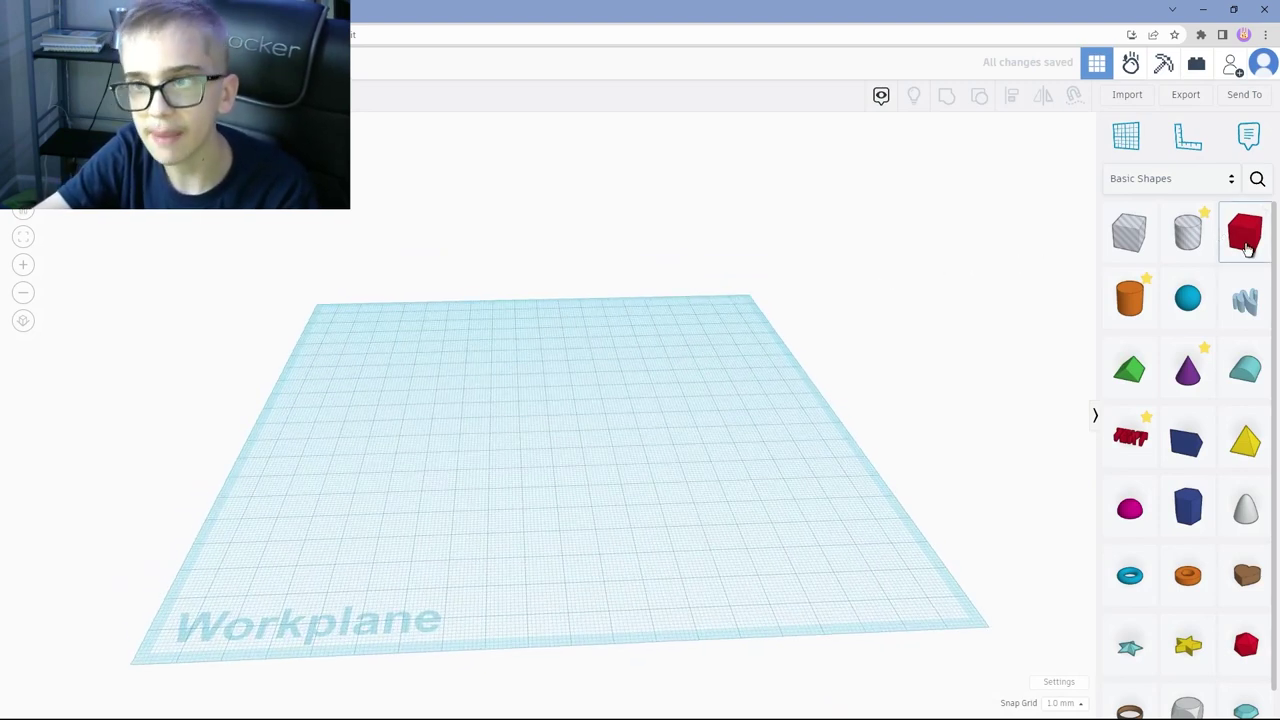
# Place a box near the front of the empty workplane, then set the units to inches and reduce the workplane size.
pyautogui.moveTo(1247, 248); pyautogui.dragTo(379, 543)
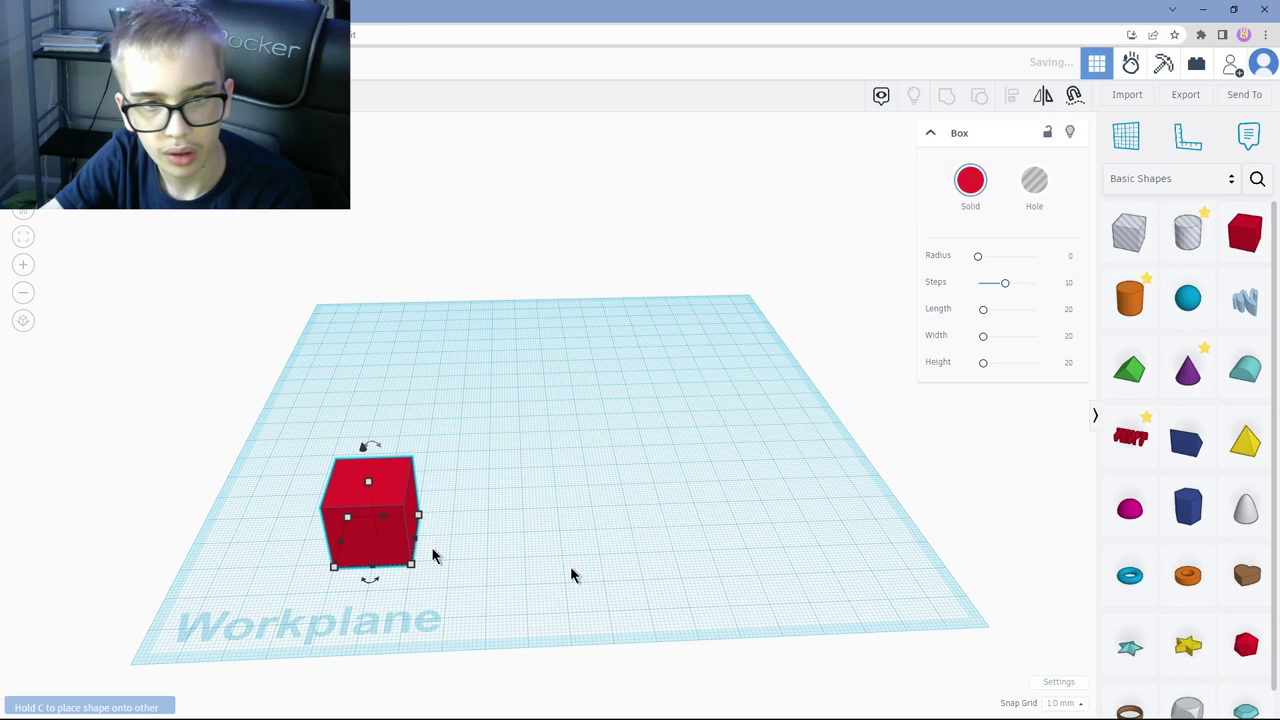
pyautogui.click(1058, 682)
pyautogui.click(713, 416)
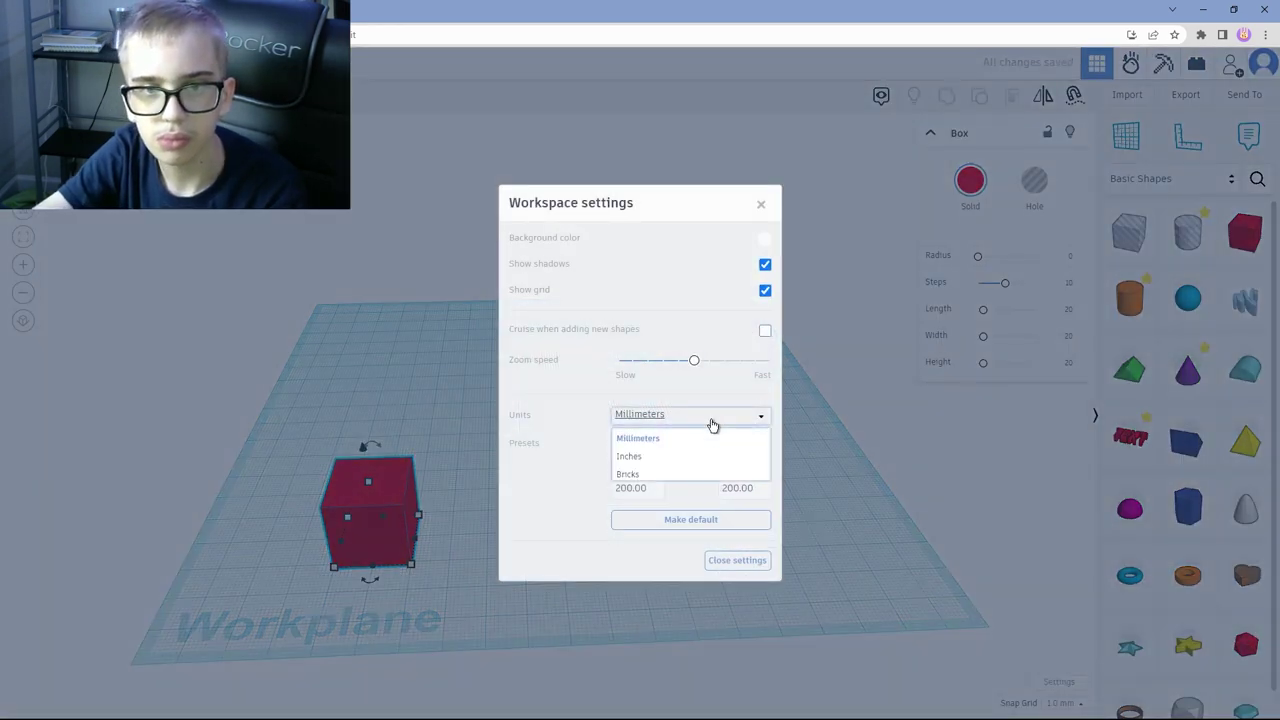
pyautogui.click(691, 456)
pyautogui.click(650, 489)
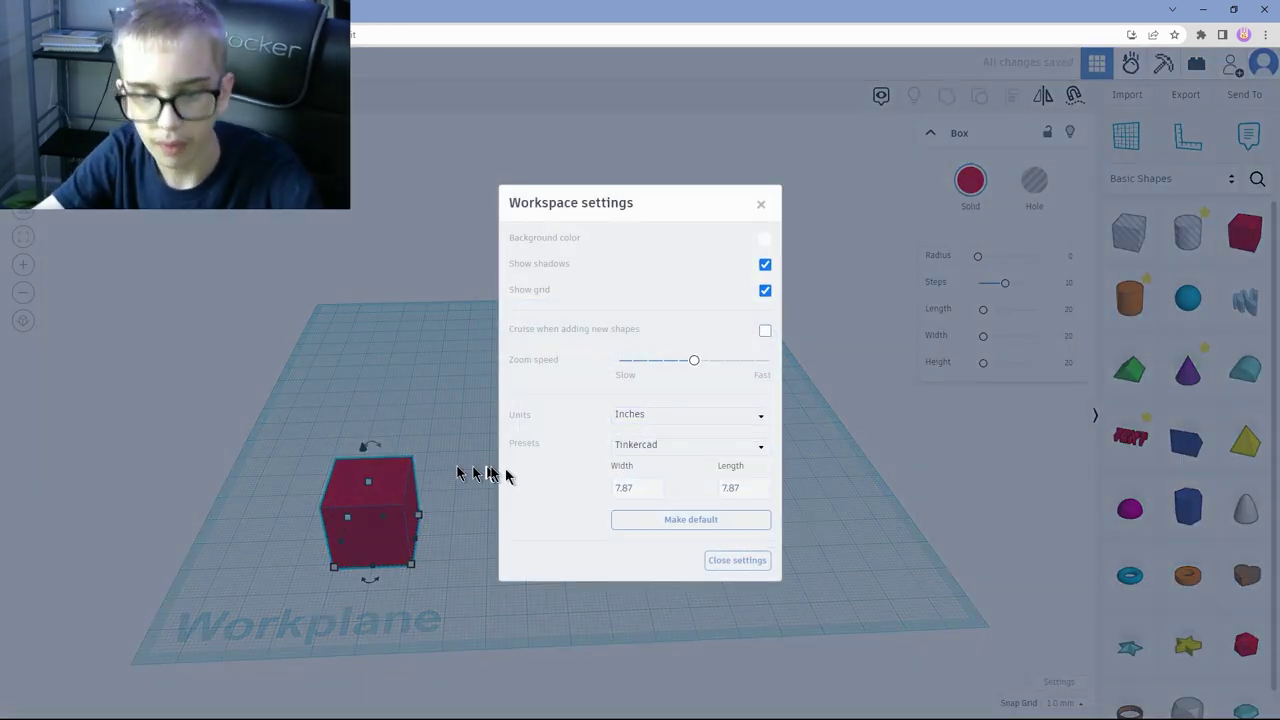
pyautogui.click(753, 490)
pyautogui.click(742, 487)
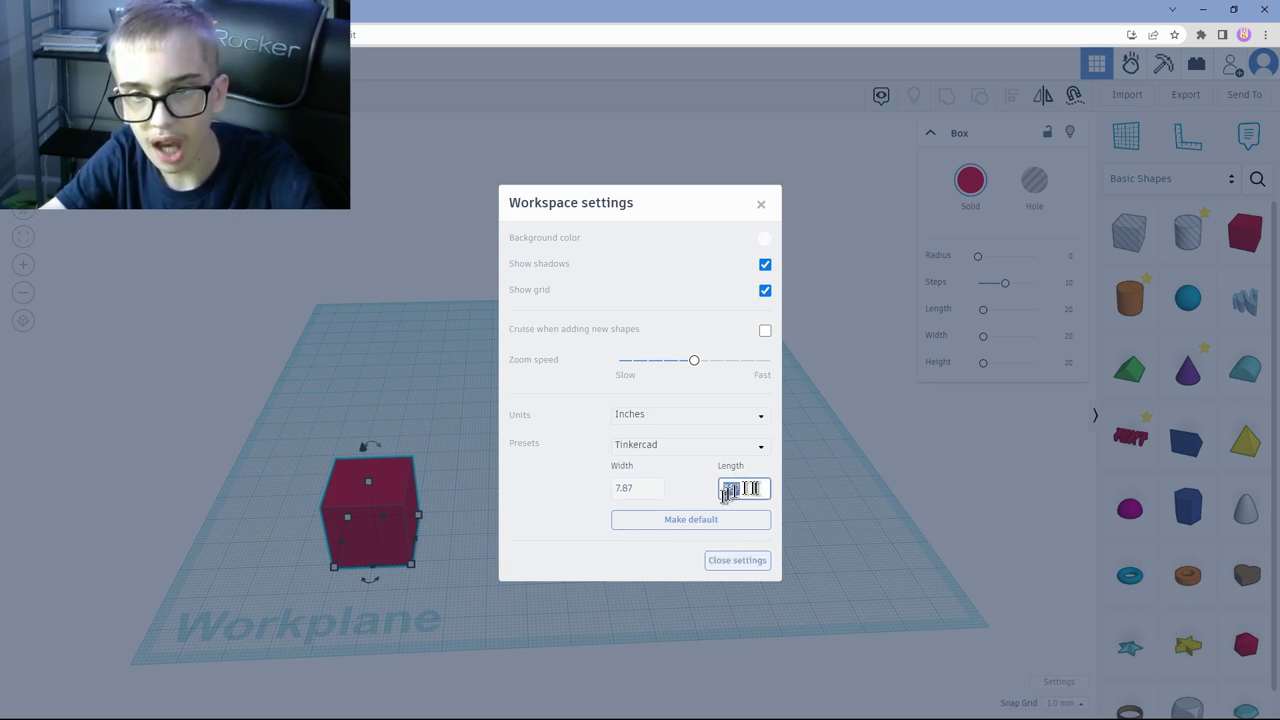
pyautogui.click(656, 490)
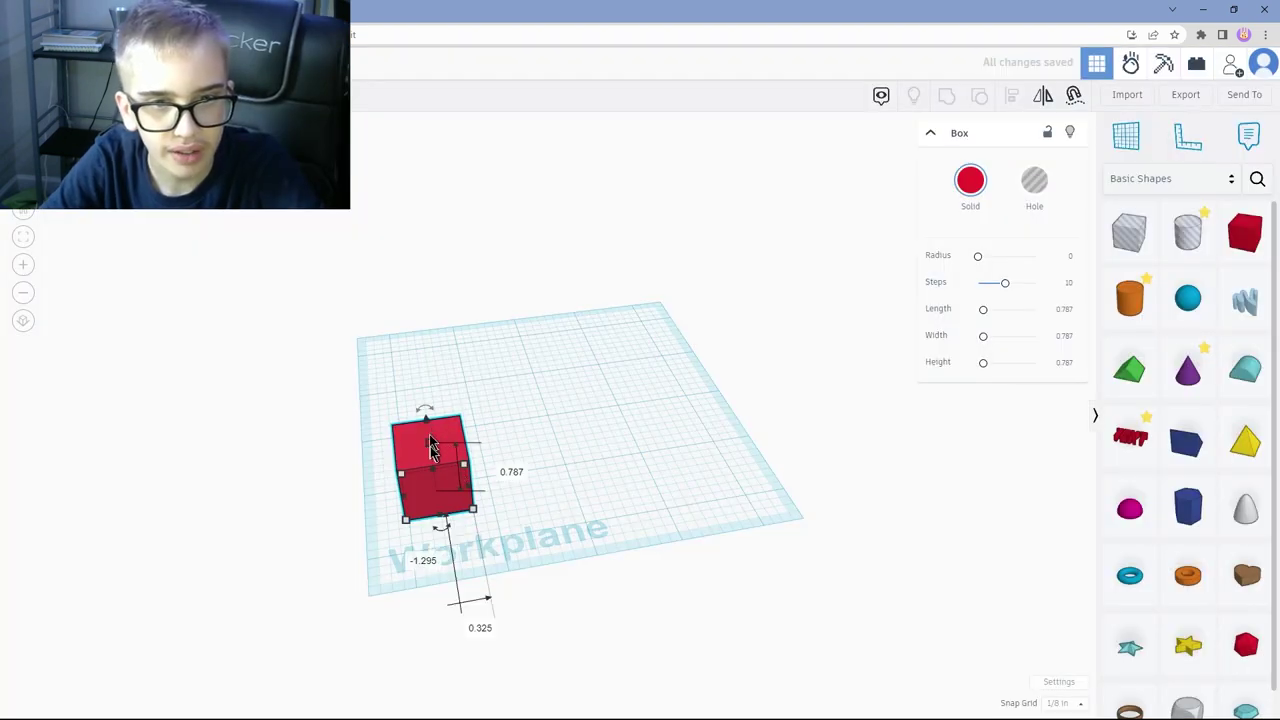
# Stretch the box taller and place a copy of it at the opposite front corner of the workplane.
pyautogui.moveTo(430, 440); pyautogui.dragTo(401, 404)
pyautogui.moveTo(553, 440); pyautogui.dragTo(493, 432, button='right')
pyautogui.click(430, 428)
pyautogui.keyDown('alt'); pyautogui.moveTo(411, 424); pyautogui.dragTo(595, 427); pyautogui.keyUp('alt')
pyautogui.moveTo(663, 426); pyautogui.dragTo(663, 457, button='right')
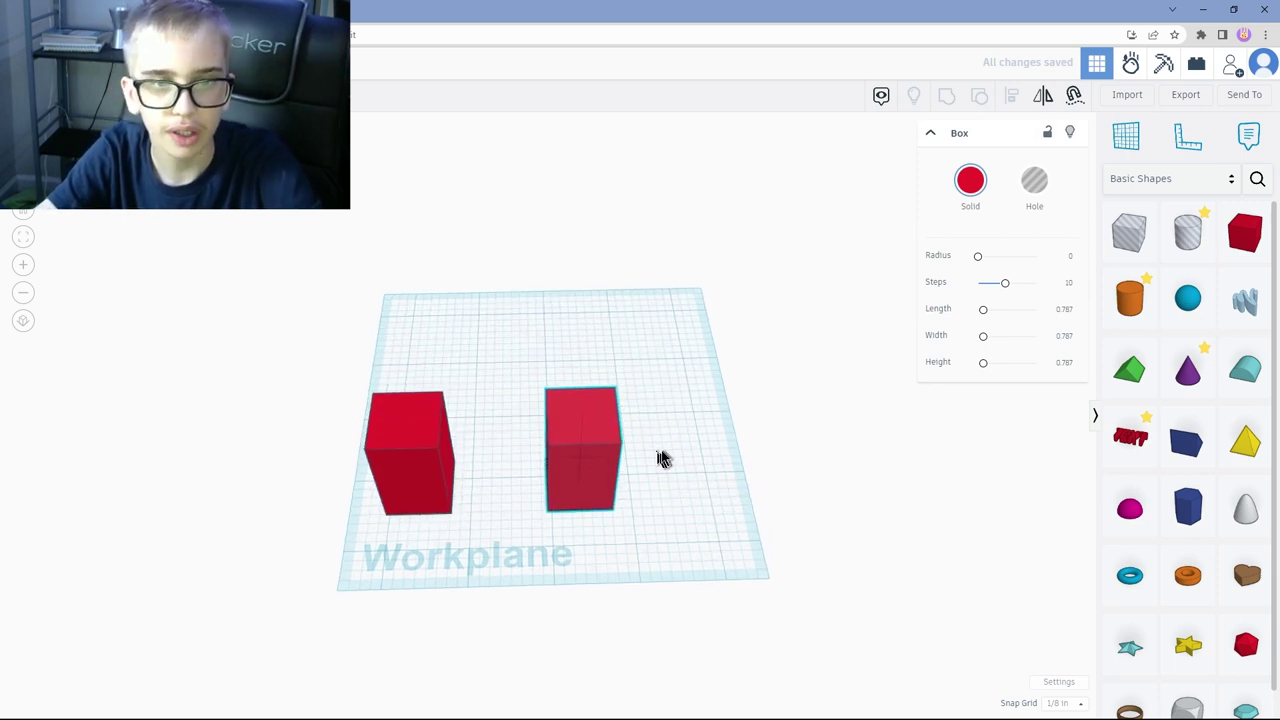
pyautogui.moveTo(608, 451); pyautogui.dragTo(683, 449)
# Duplicate the second leg and place the copy at an adjacent empty corner as the third leg.
pyautogui.hotkey('ctrl', 'd')
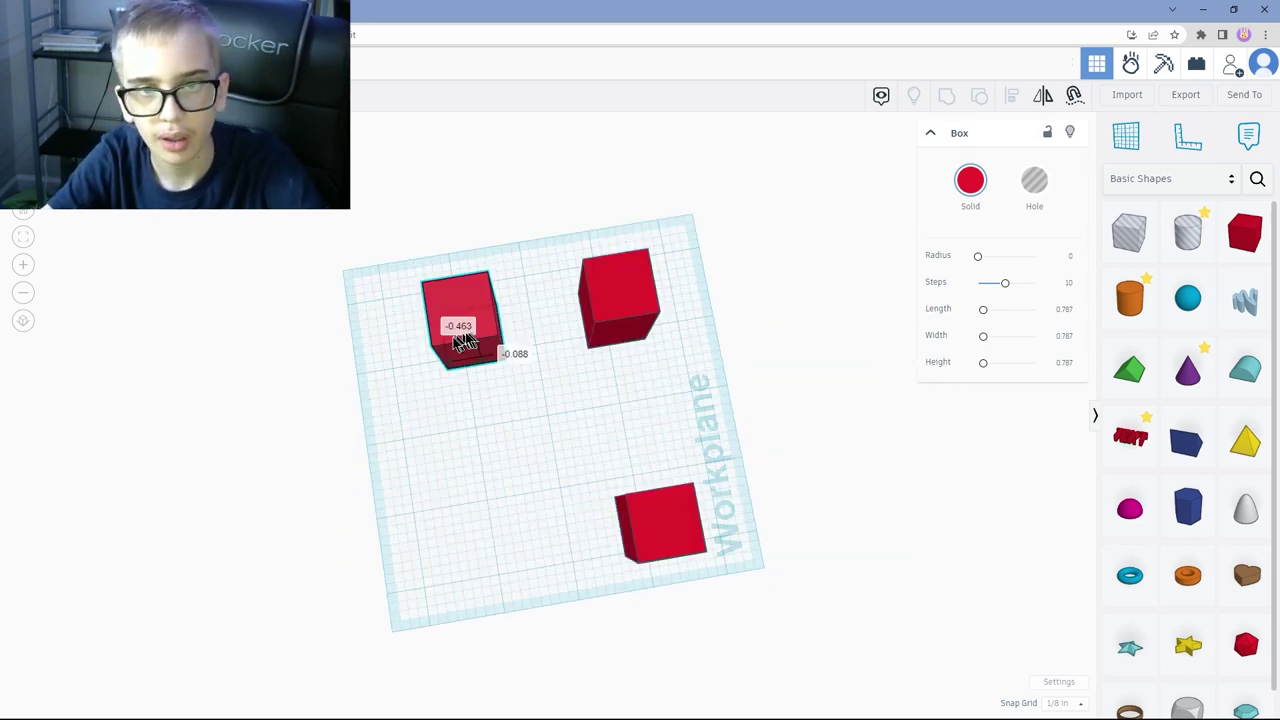
pyautogui.moveTo(454, 343); pyautogui.dragTo(455, 344)
pyautogui.moveTo(534, 486); pyautogui.dragTo(583, 414, button='right')
pyautogui.click(566, 409)
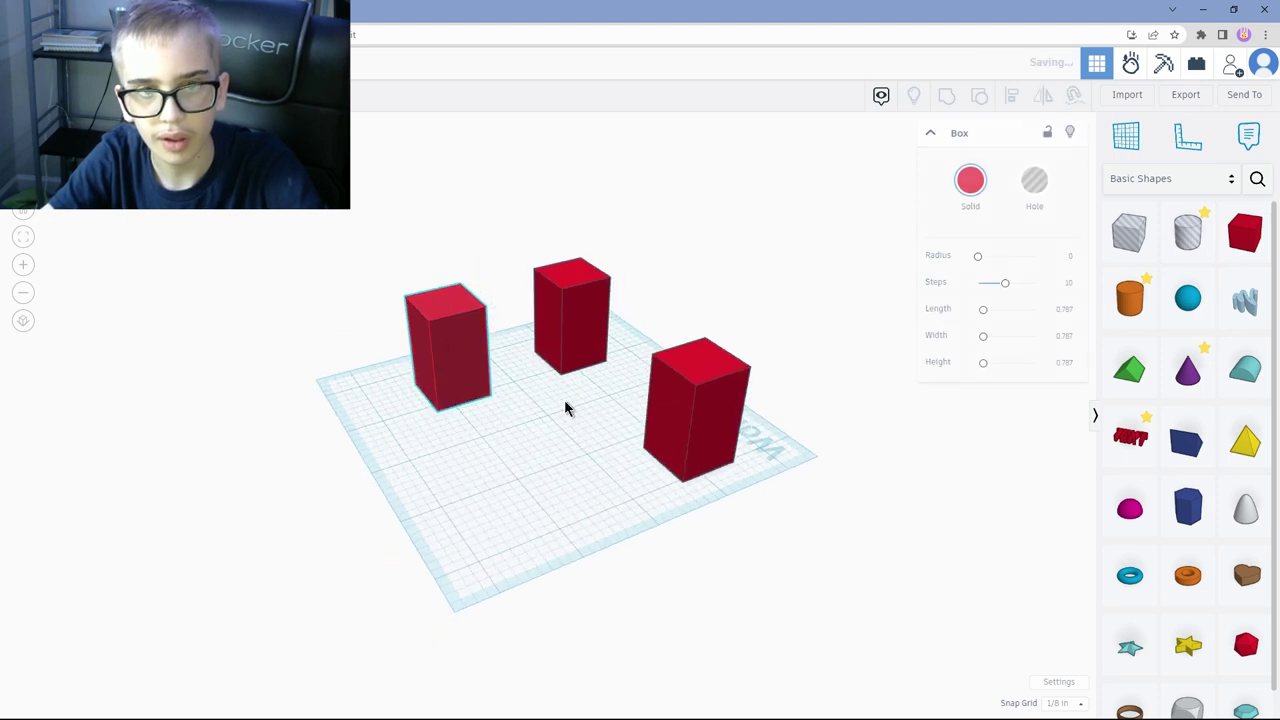
# Place another copy of the leg at the remaining empty corner of the workplane as the fourth leg.
pyautogui.click(470, 375)
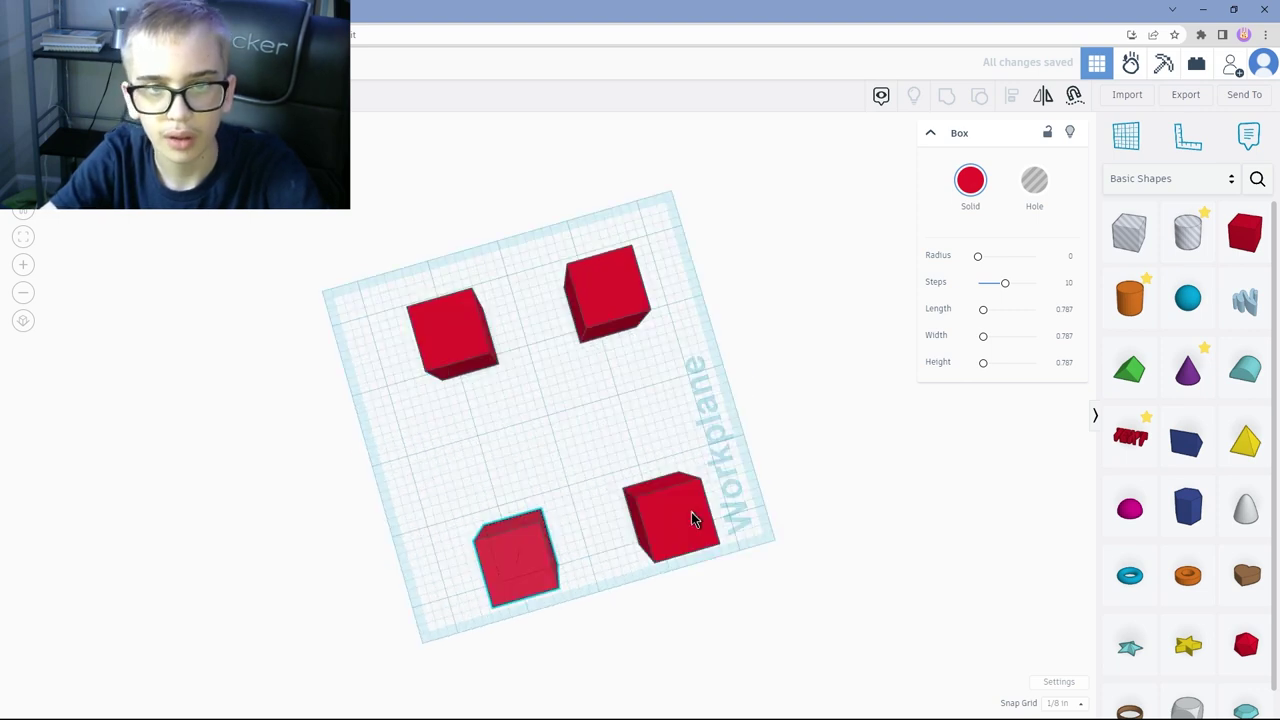
pyautogui.moveTo(691, 512); pyautogui.dragTo(653, 395, button='right')
# Duplicate a leg, turn the copy on its side, and stretch it across all four legs as a raised tabletop.
pyautogui.hotkey('ctrl', 'd')
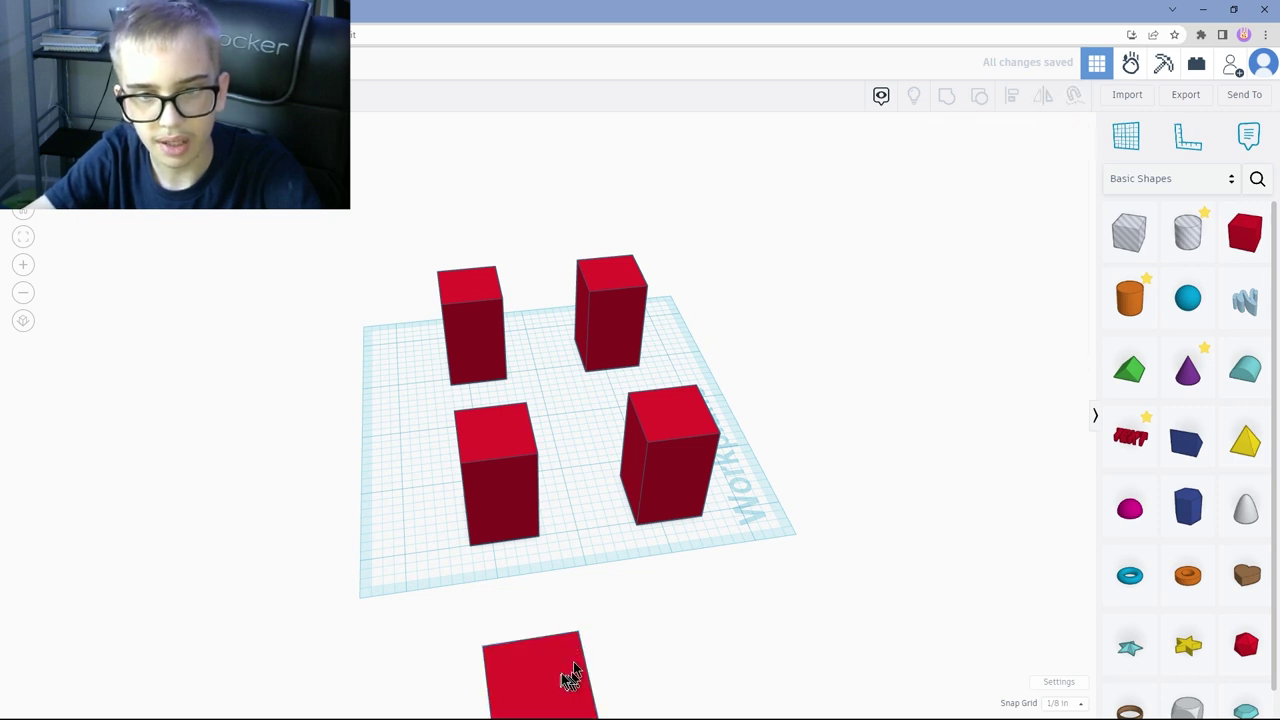
pyautogui.moveTo(566, 677); pyautogui.dragTo(650, 368)
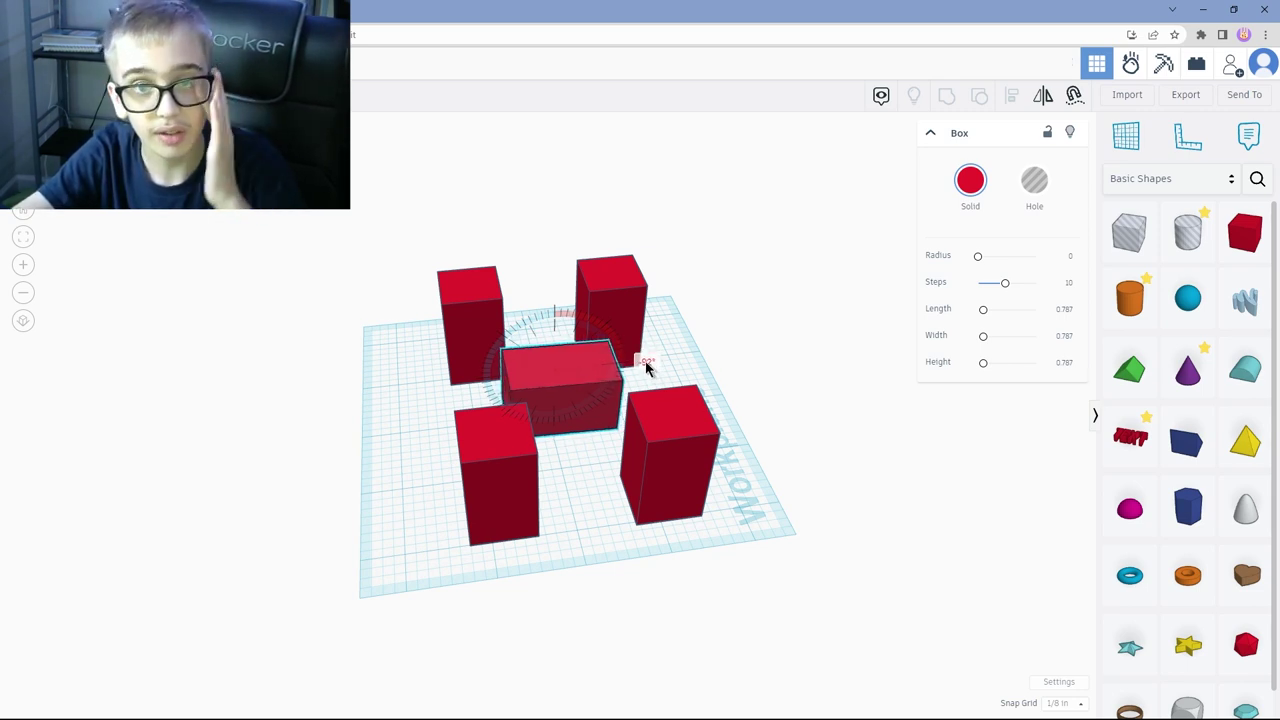
pyautogui.moveTo(645, 368); pyautogui.dragTo(645, 368)
pyautogui.moveTo(566, 323); pyautogui.dragTo(580, 388, button='right')
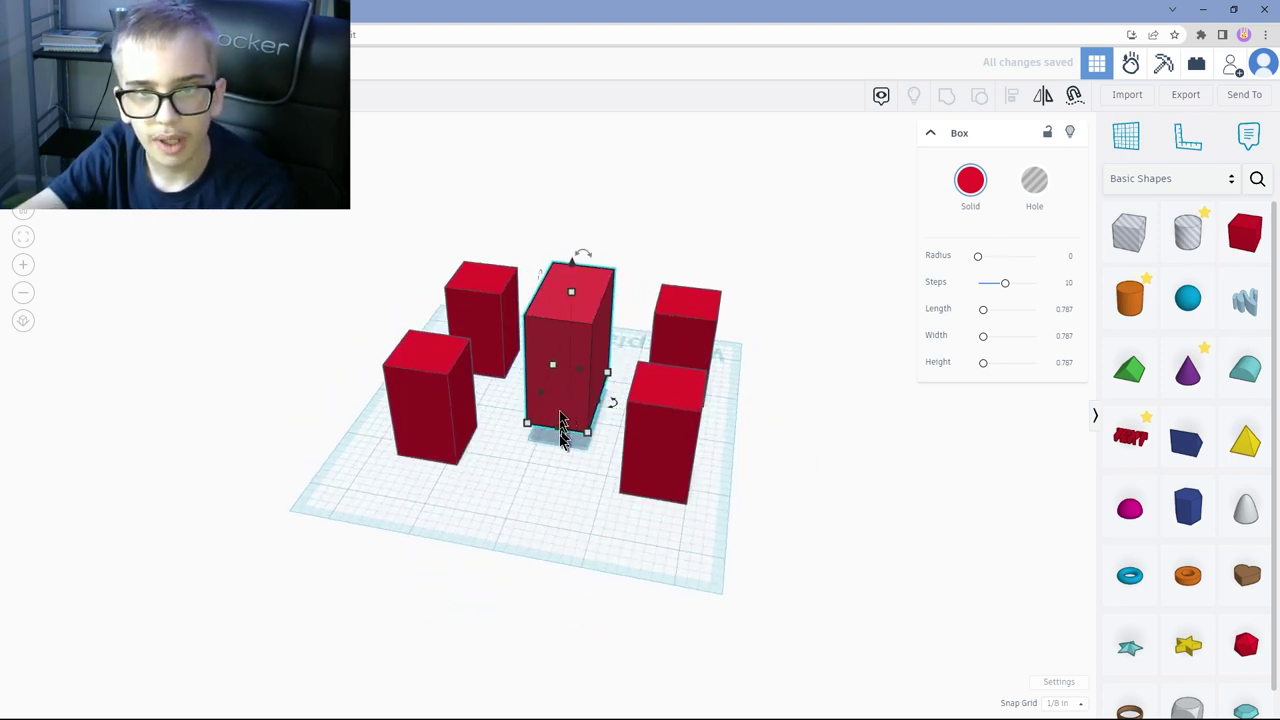
pyautogui.moveTo(563, 330); pyautogui.dragTo(514, 334)
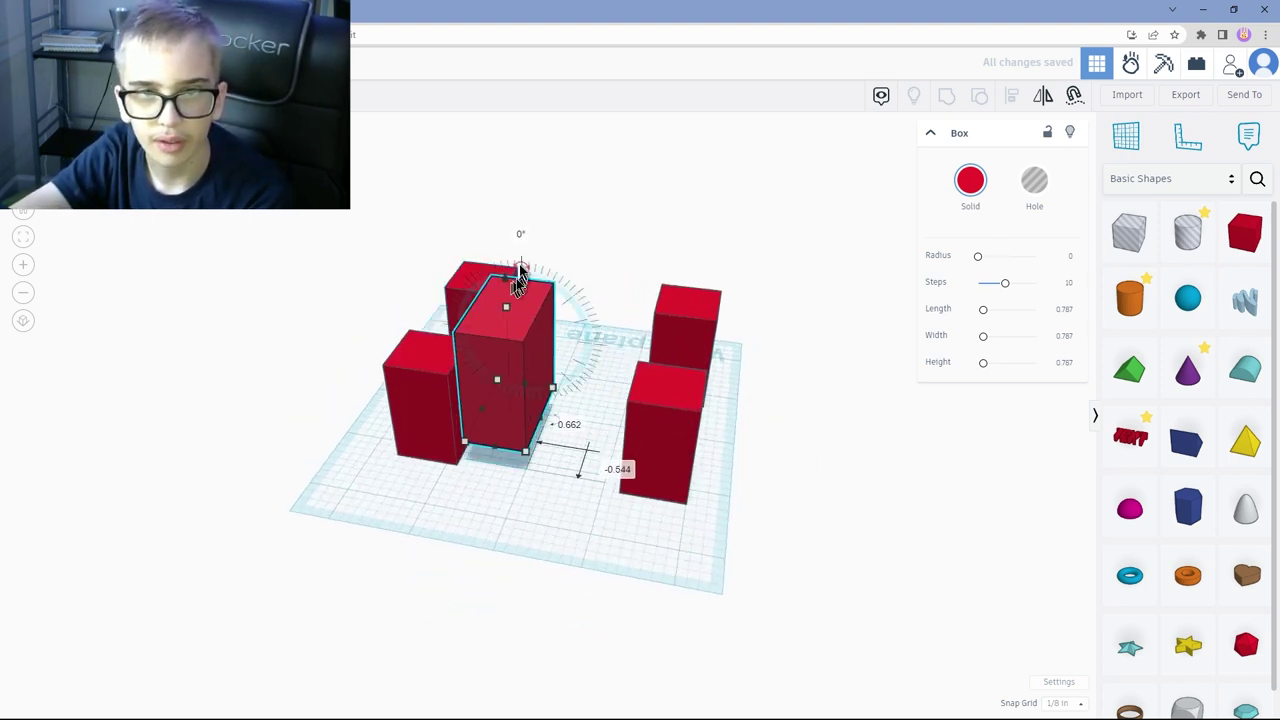
pyautogui.moveTo(520, 270); pyautogui.dragTo(700, 440)
pyautogui.moveTo(720, 441); pyautogui.dragTo(585, 388, button='right')
pyautogui.moveTo(560, 392); pyautogui.dragTo(666, 390)
pyautogui.moveTo(666, 392); pyautogui.dragTo(443, 520, button='right')
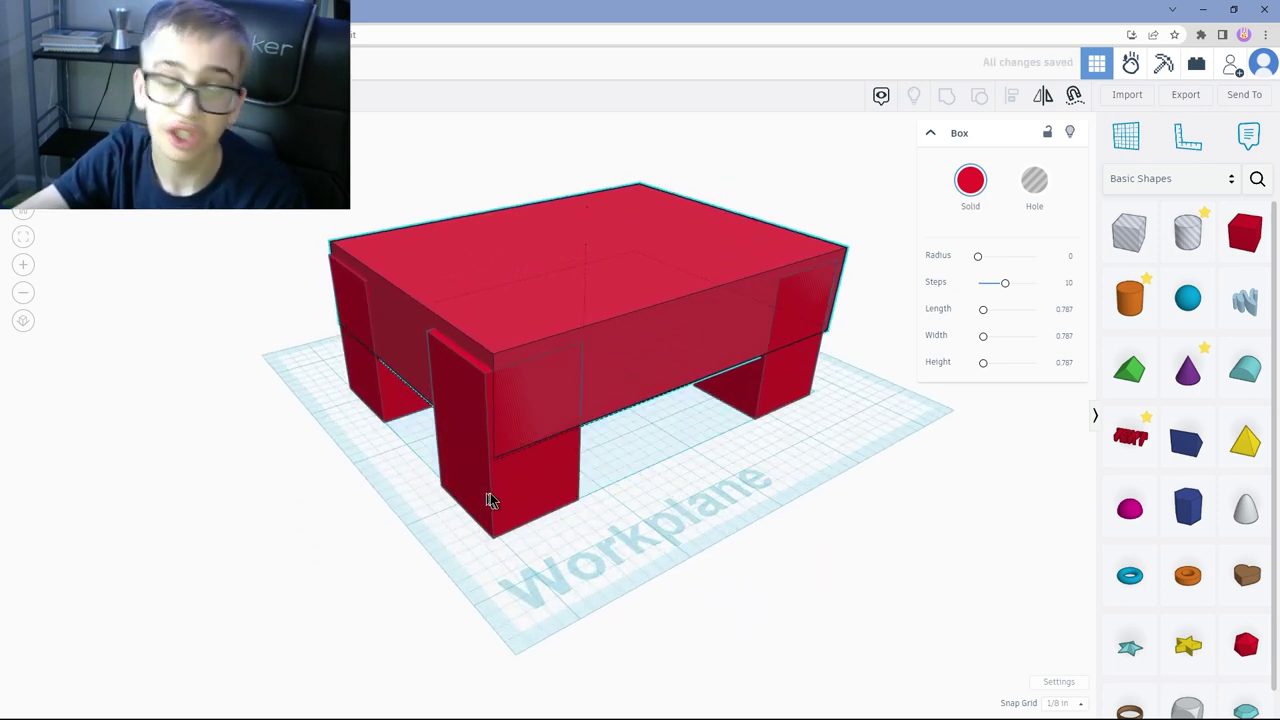
# Shift the protruding corner leg so it sits flush beneath the tabletop's corner, and inspect the finished table.
pyautogui.click(492, 493)
pyautogui.moveTo(502, 489); pyautogui.dragTo(497, 495)
pyautogui.click(398, 531)
pyautogui.moveTo(398, 531); pyautogui.dragTo(898, 529, button='right')
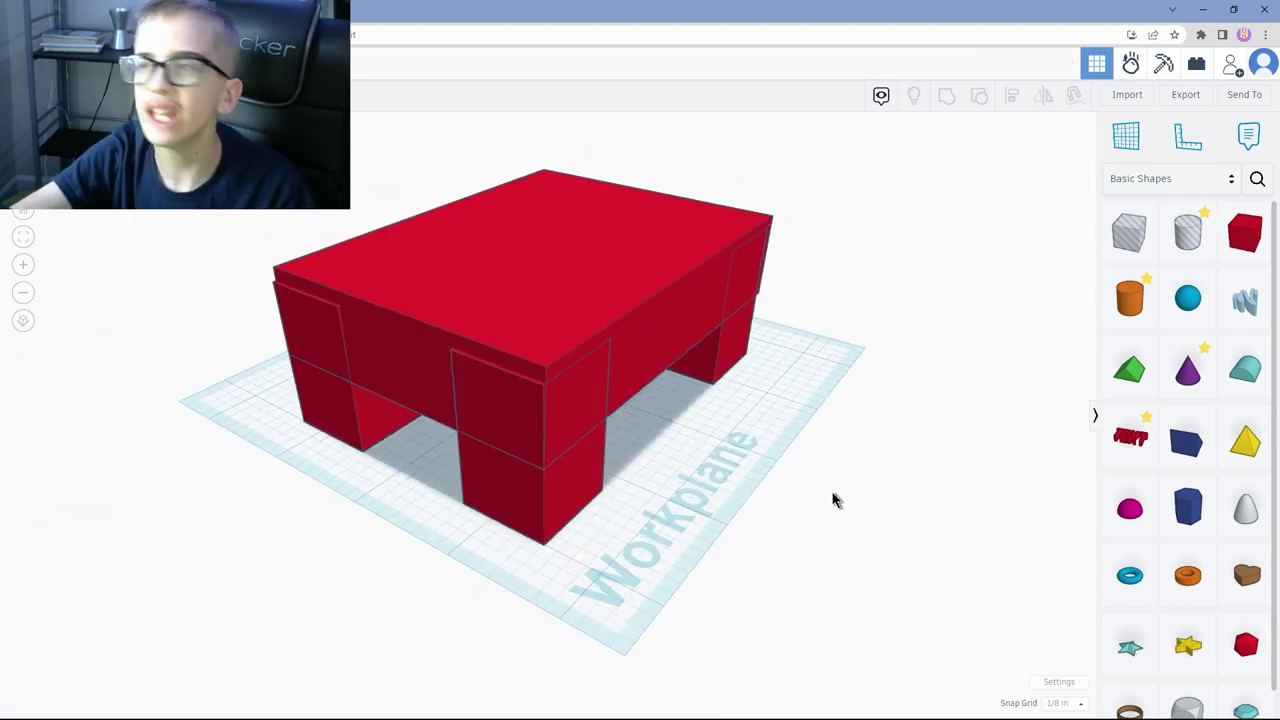
pyautogui.moveTo(835, 500); pyautogui.dragTo(509, 237, button='right')
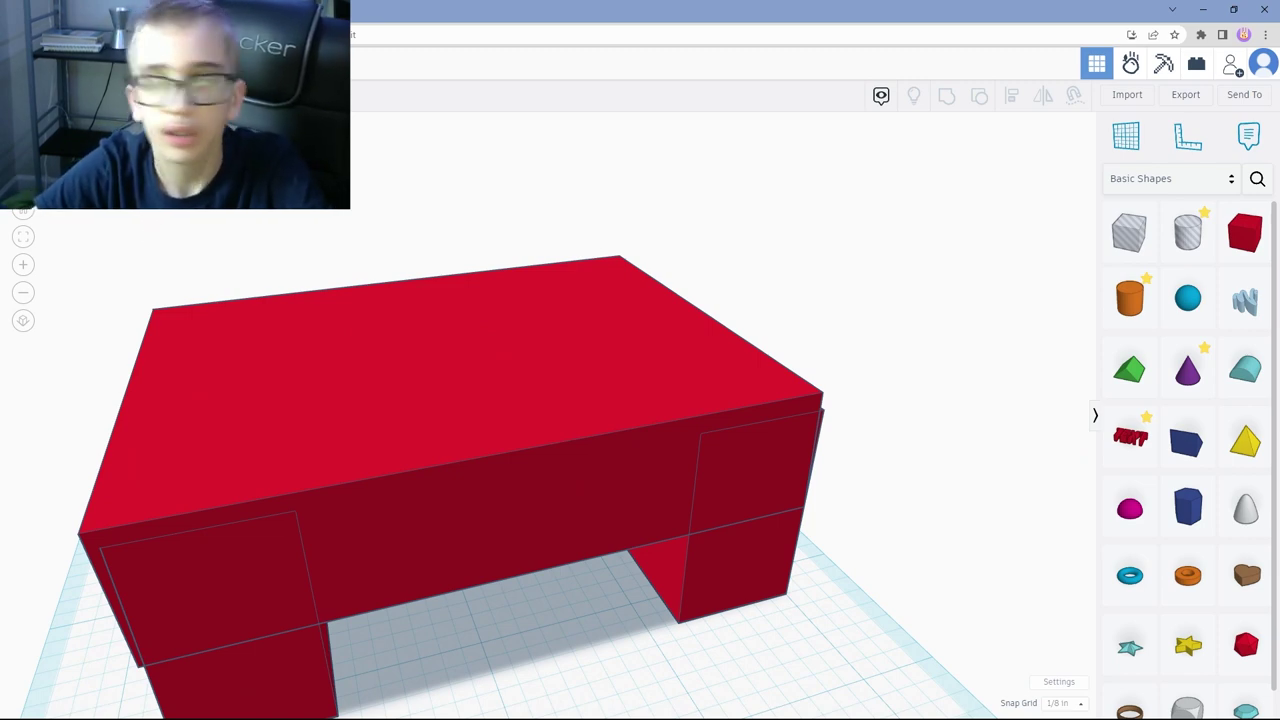
# Leave the table design and create a new 3D design.
pyautogui.click(40, 64)
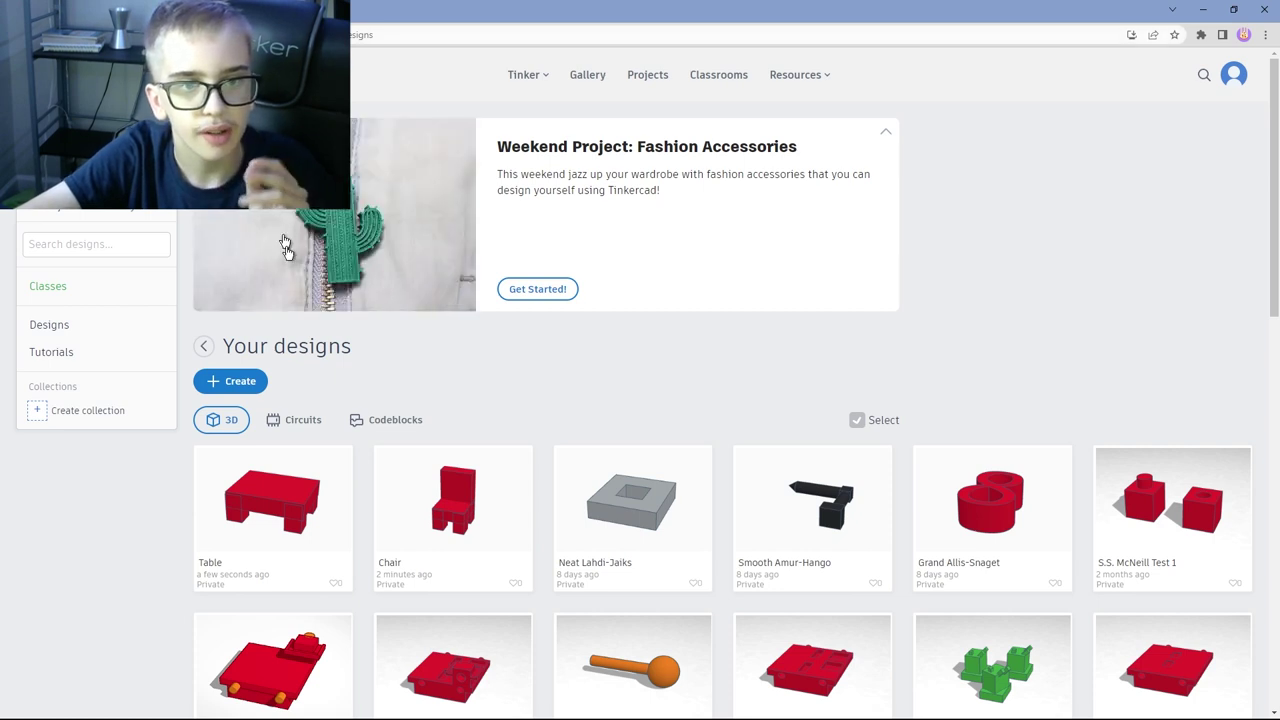
pyautogui.click(236, 386)
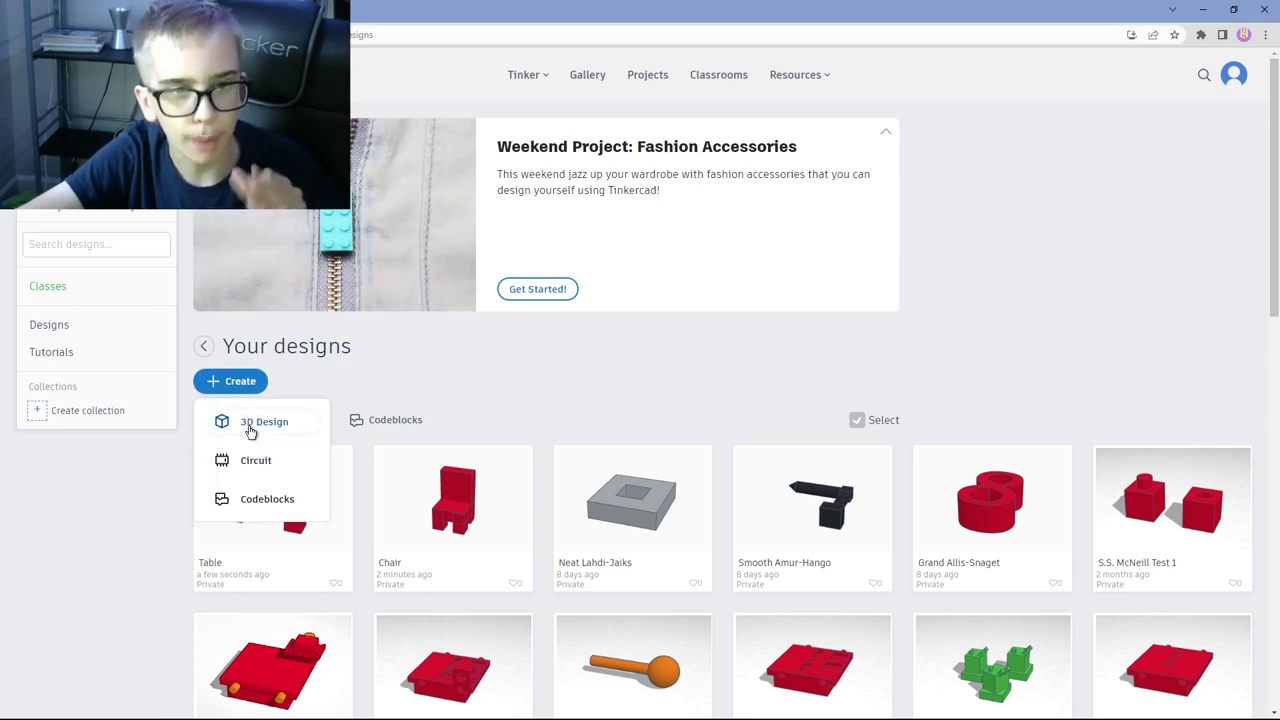
pyautogui.click(248, 425)
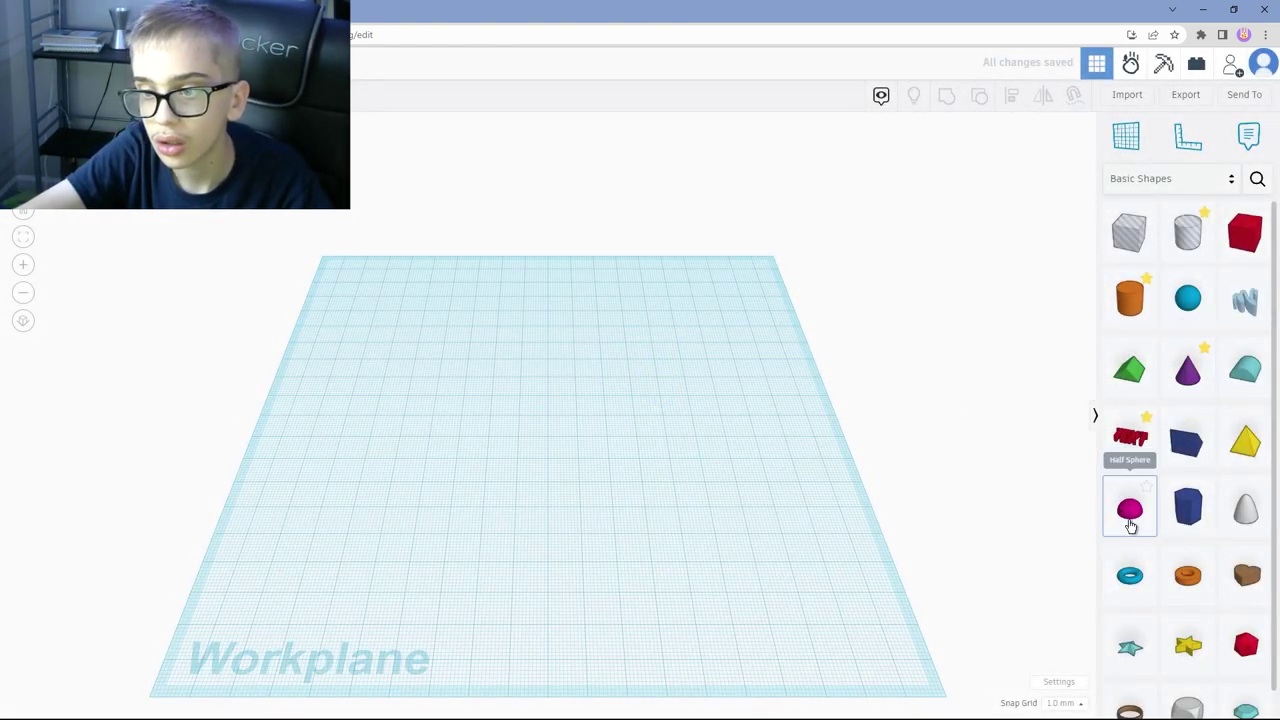
# Place an enlarged, taller half sphere on the workplane, and set the workspace to inches with a width and length of 5.
pyautogui.moveTo(1130, 527); pyautogui.dragTo(535, 432)
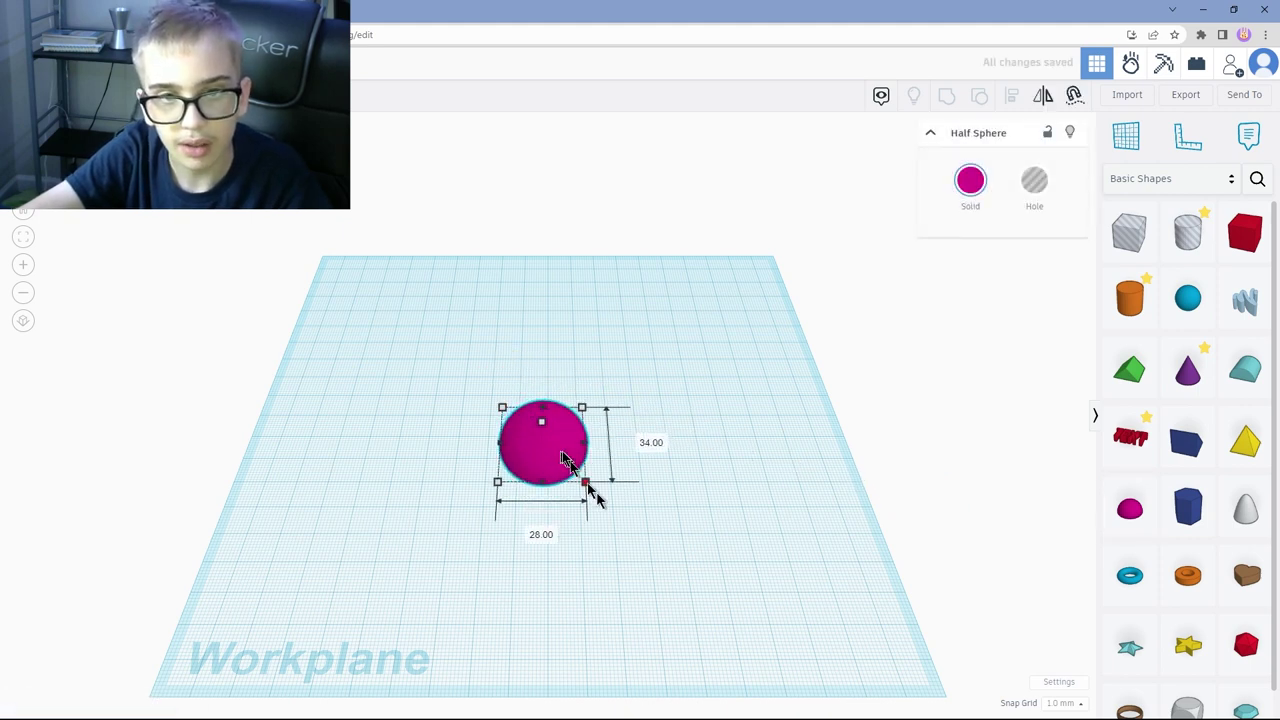
pyautogui.moveTo(586, 484); pyautogui.dragTo(688, 527)
pyautogui.moveTo(590, 443); pyautogui.dragTo(598, 382)
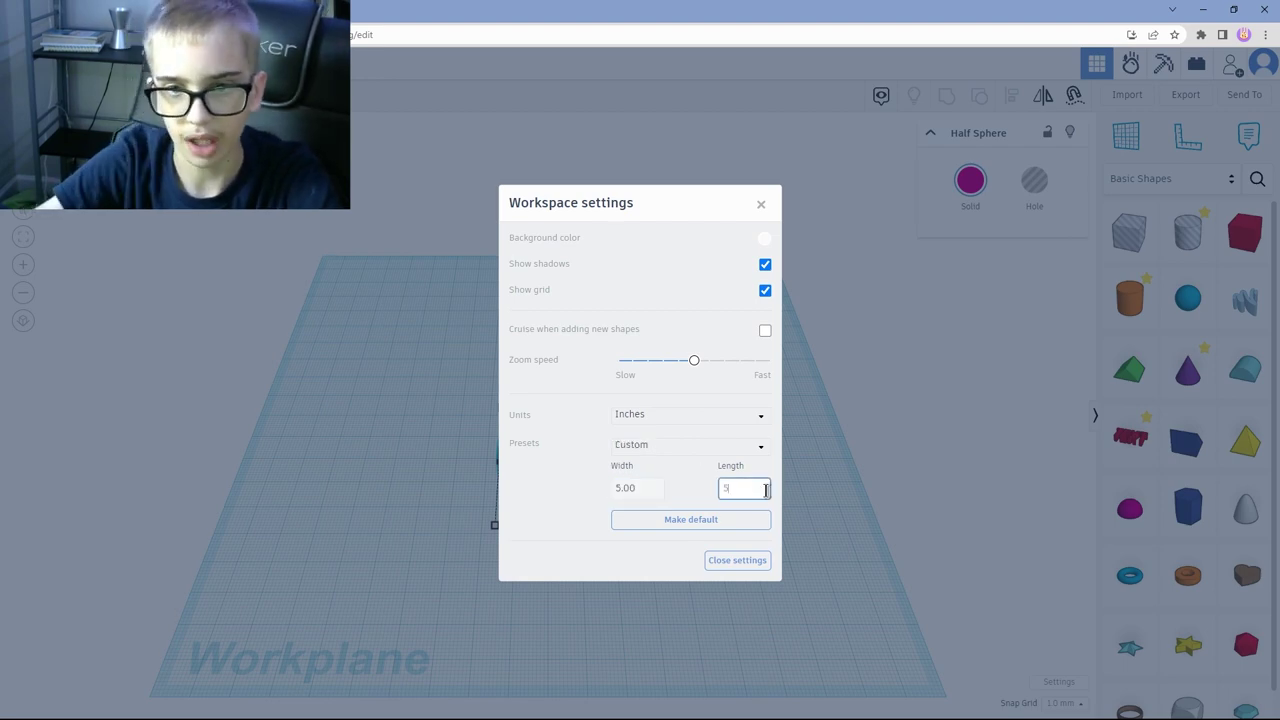
pyautogui.click(737, 560)
# Rotate the half sphere 180° so its flat face points up like a bowl.
pyautogui.moveTo(783, 557); pyautogui.dragTo(825, 532, button='right')
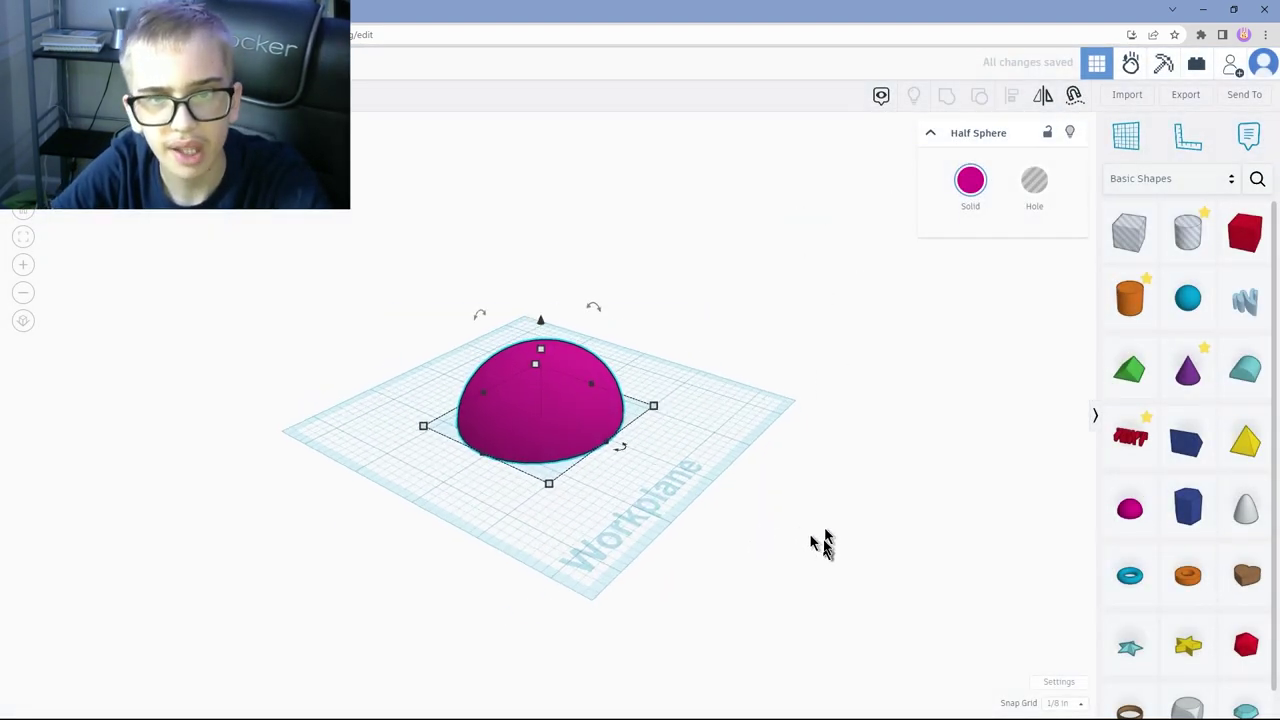
pyautogui.moveTo(593, 307); pyautogui.dragTo(586, 503)
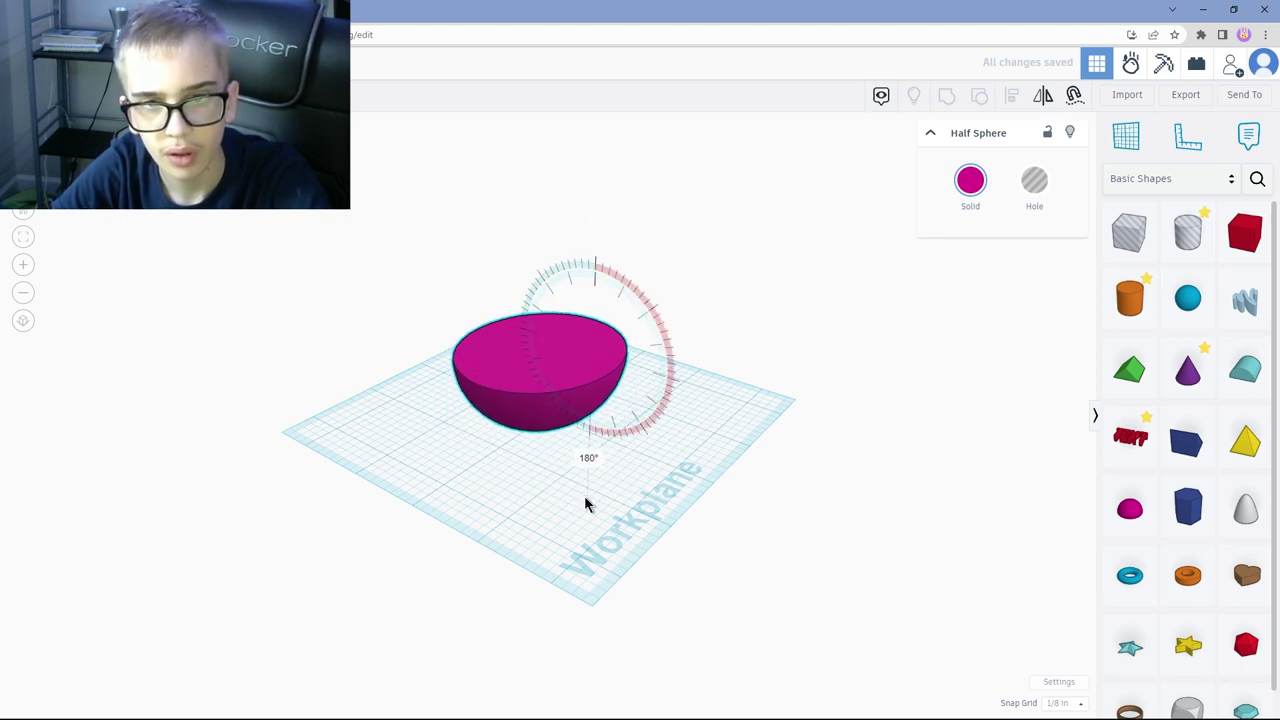
pyautogui.moveTo(486, 531); pyautogui.dragTo(1085, 289, button='right')
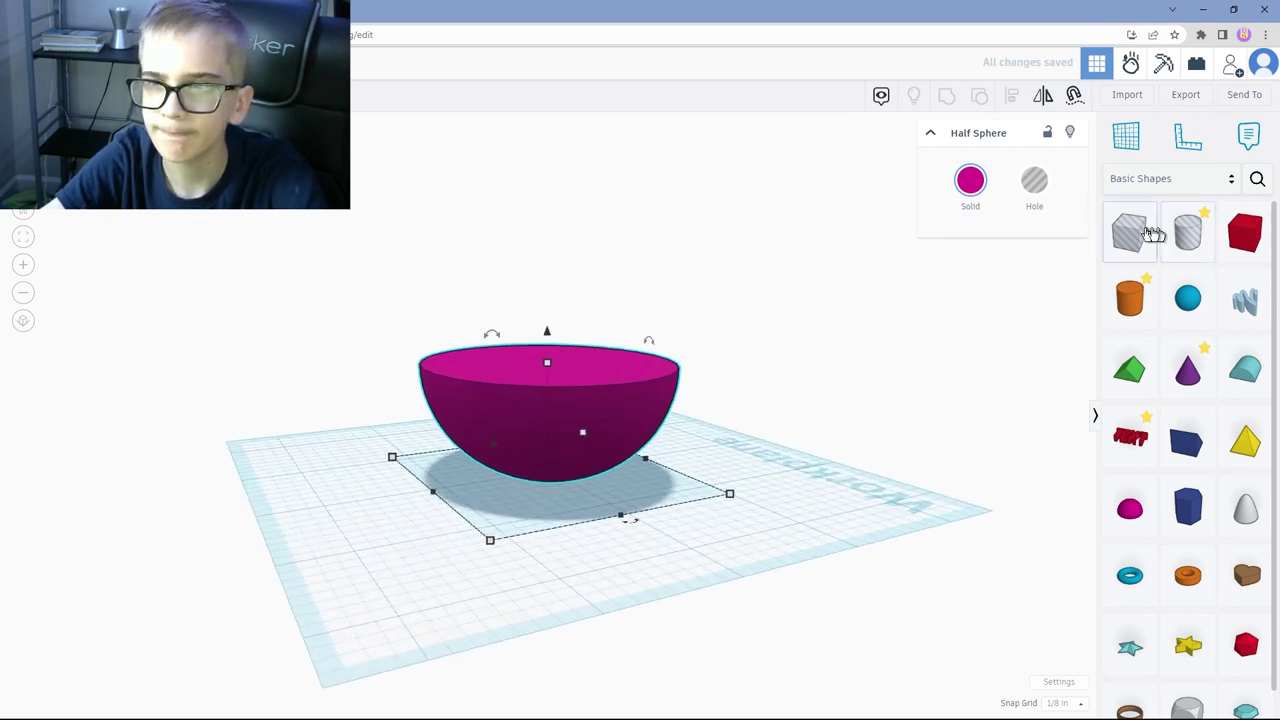
# Add a box hole to the workplane, flatten it into a thin slab, and position it beneath the bowl.
pyautogui.moveTo(1138, 235); pyautogui.dragTo(624, 552)
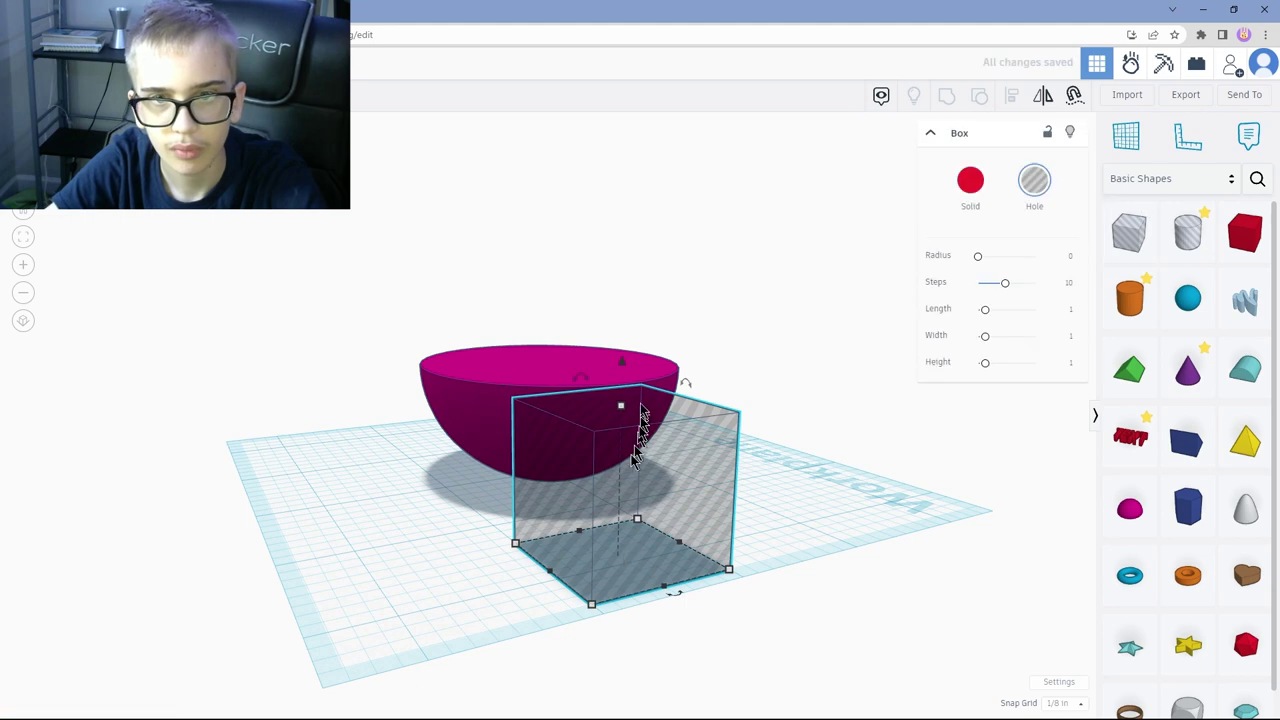
pyautogui.moveTo(623, 408); pyautogui.dragTo(557, 479)
pyautogui.scroll(5, 626, 515)
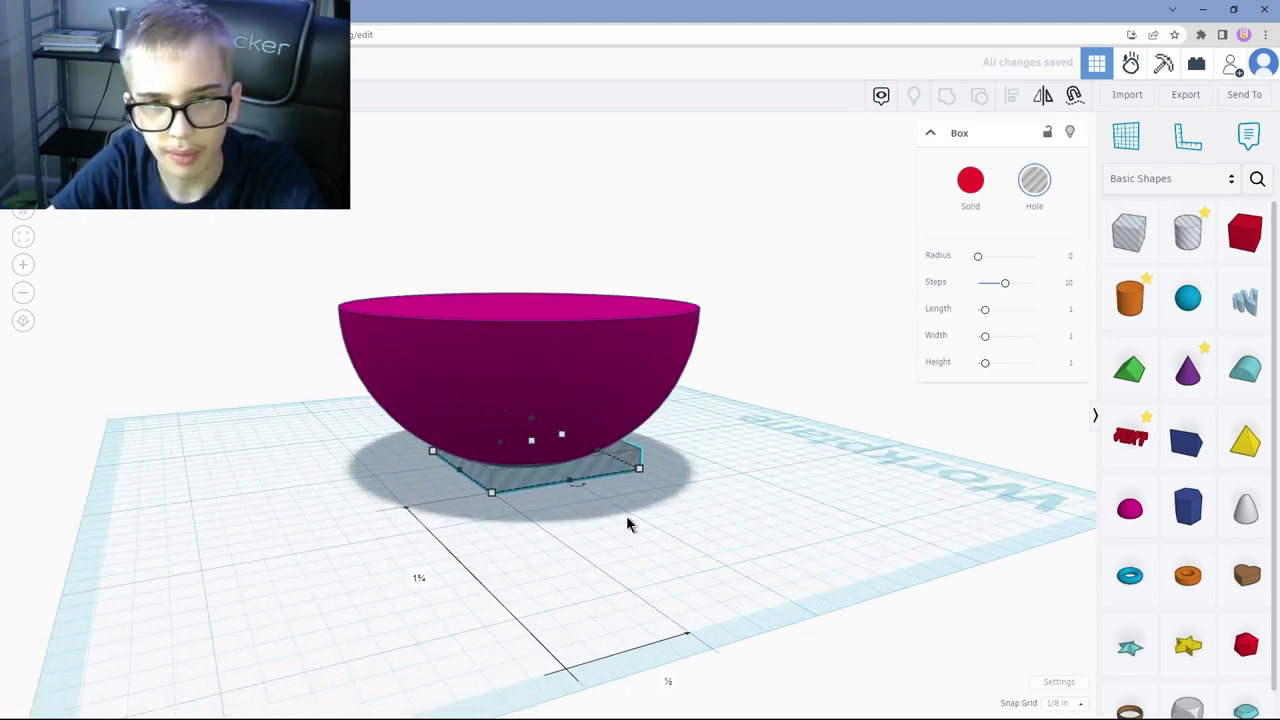
# Stretch the thin hole slab outward on its sides so it fully covers the bowl's rounded underside.
pyautogui.moveTo(612, 508); pyautogui.dragTo(817, 494, button='right')
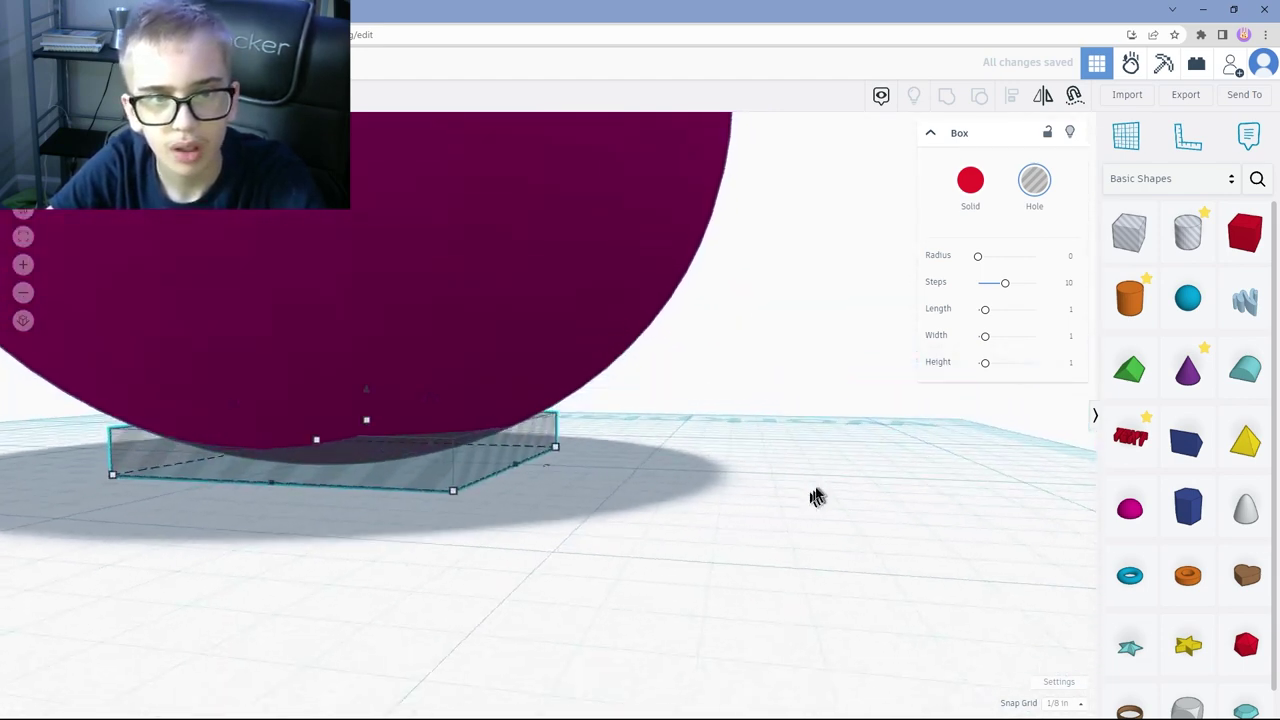
pyautogui.moveTo(271, 481); pyautogui.dragTo(210, 506)
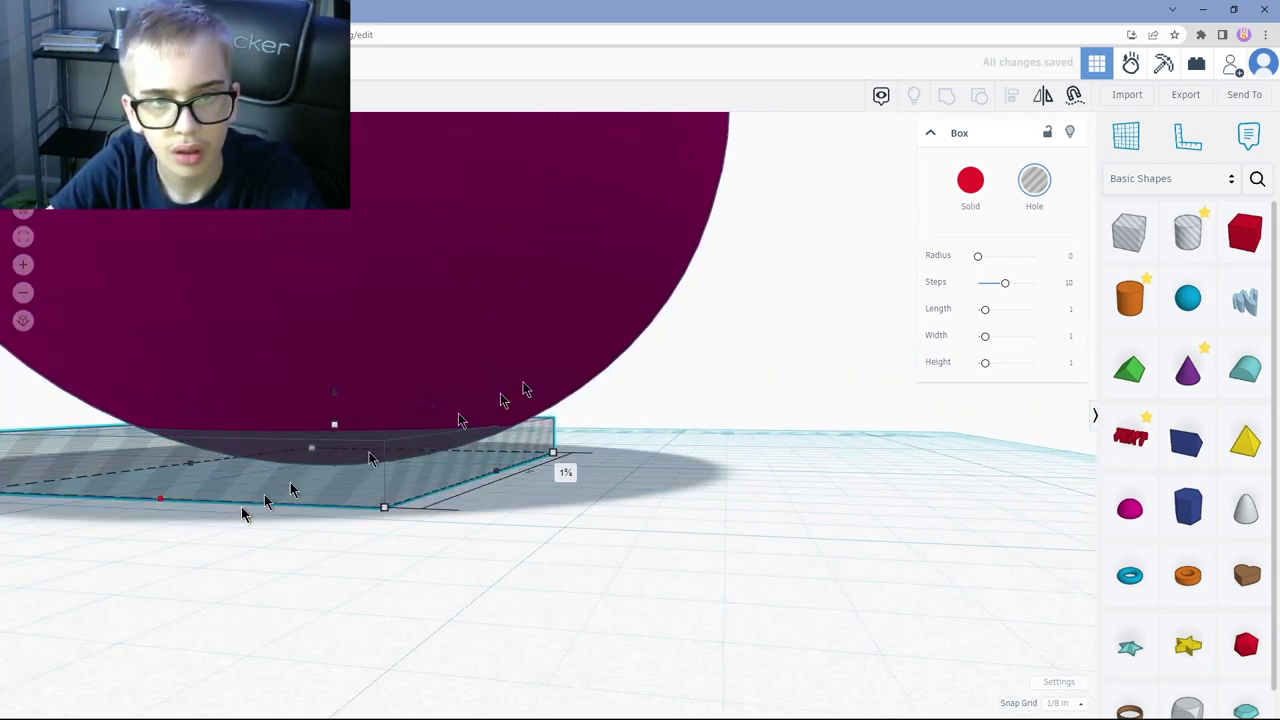
pyautogui.scroll(-4, 600, 372)
pyautogui.moveTo(704, 392); pyautogui.dragTo(584, 468, button='right')
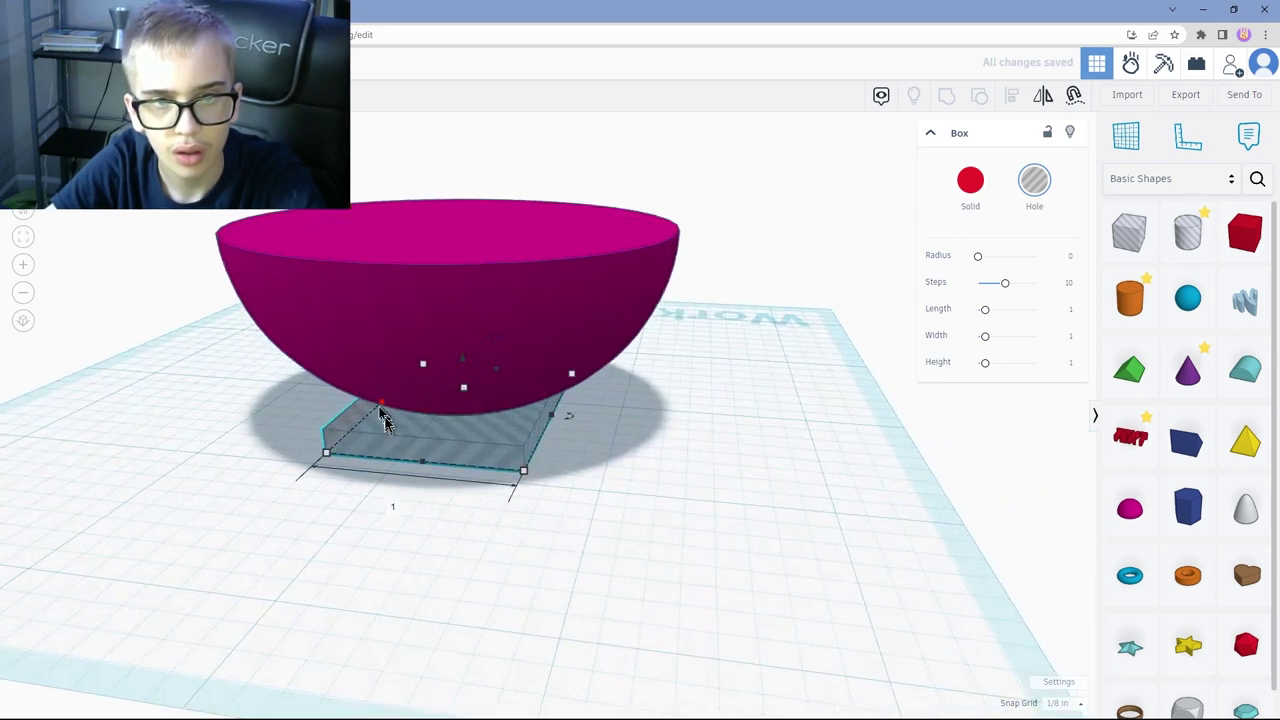
pyautogui.moveTo(381, 404); pyautogui.dragTo(279, 396)
pyautogui.moveTo(454, 364); pyautogui.dragTo(475, 319)
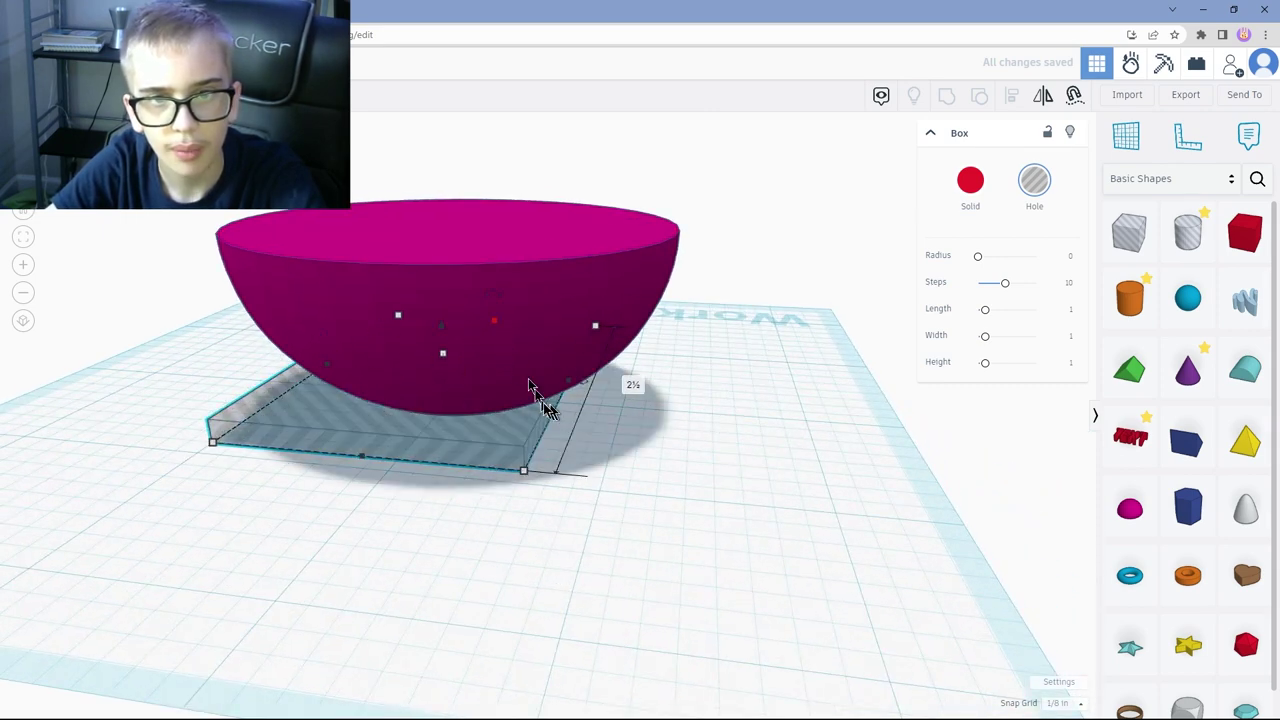
pyautogui.moveTo(573, 388); pyautogui.dragTo(655, 408)
pyautogui.moveTo(717, 448); pyautogui.dragTo(675, 425, button='right')
# Group the half sphere with the hole slab to cut a flat base on the bowl.
pyautogui.moveTo(212, 223); pyautogui.dragTo(755, 495)
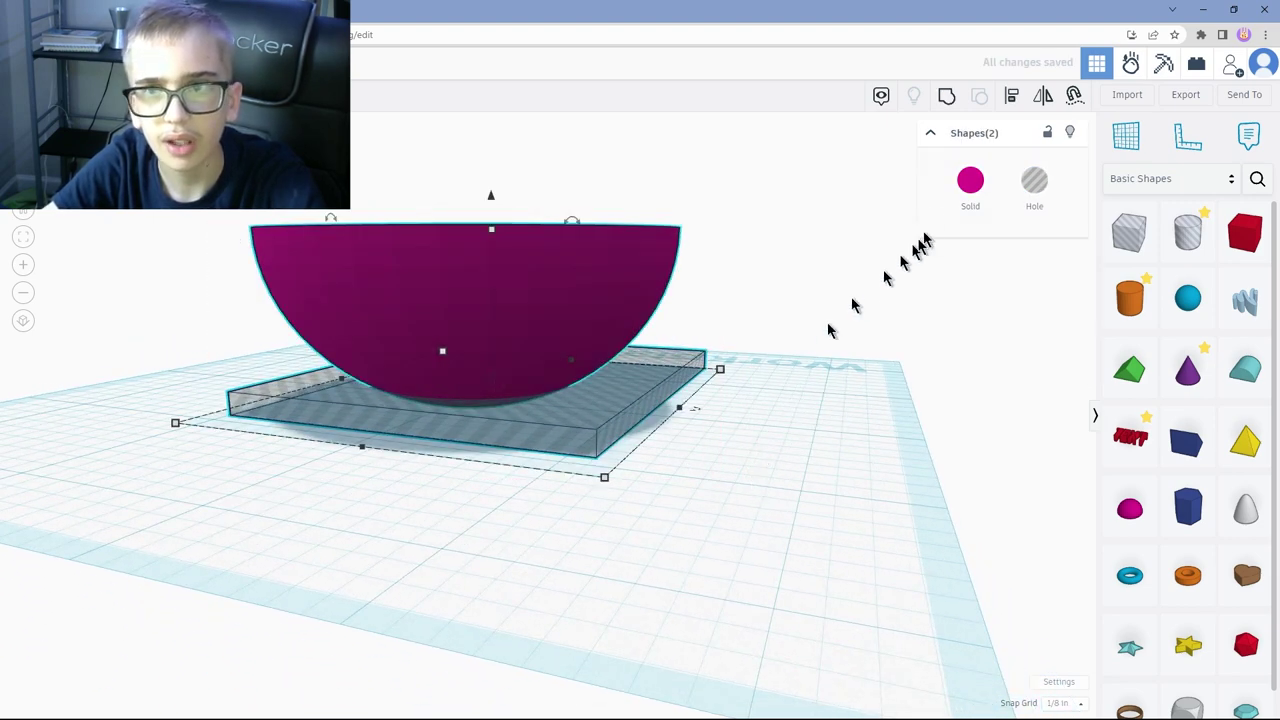
pyautogui.click(955, 100)
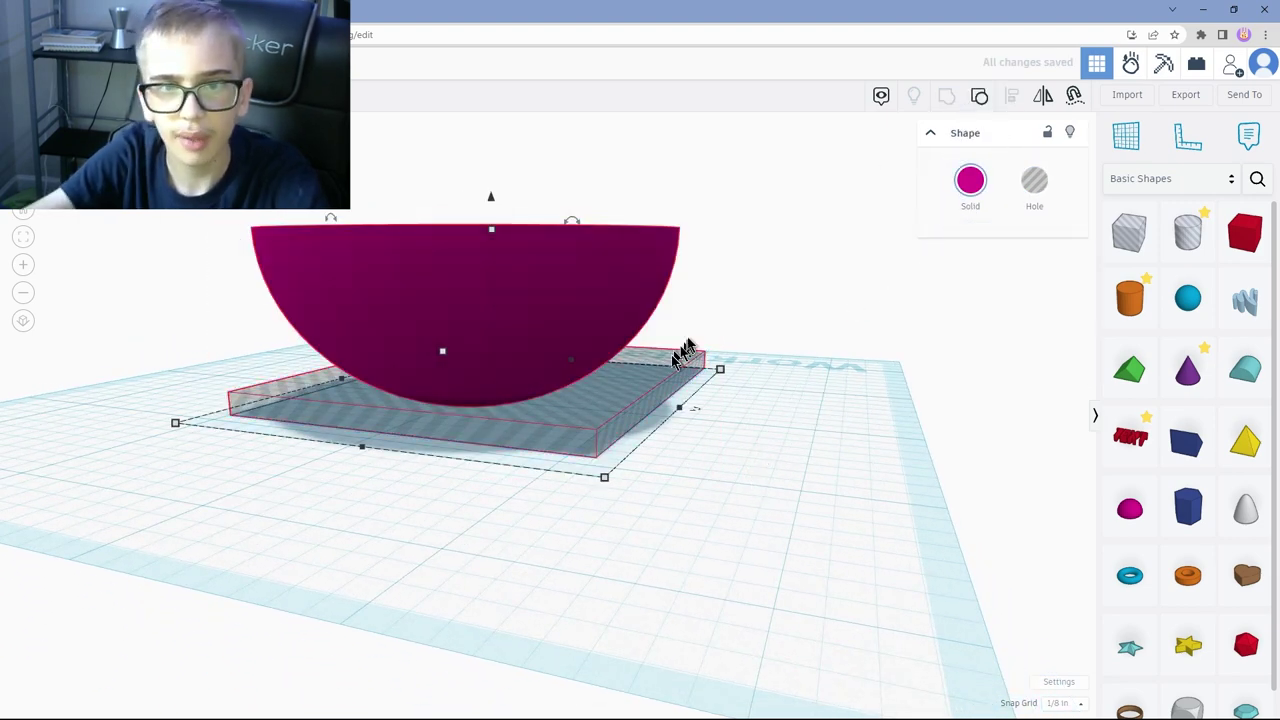
pyautogui.click(745, 395)
pyautogui.moveTo(787, 364); pyautogui.dragTo(620, 388, button='right')
# Duplicate the flat-based half sphere in place and turn the copy into a hole.
pyautogui.click(392, 323)
pyautogui.moveTo(692, 318); pyautogui.dragTo(728, 398, button='right')
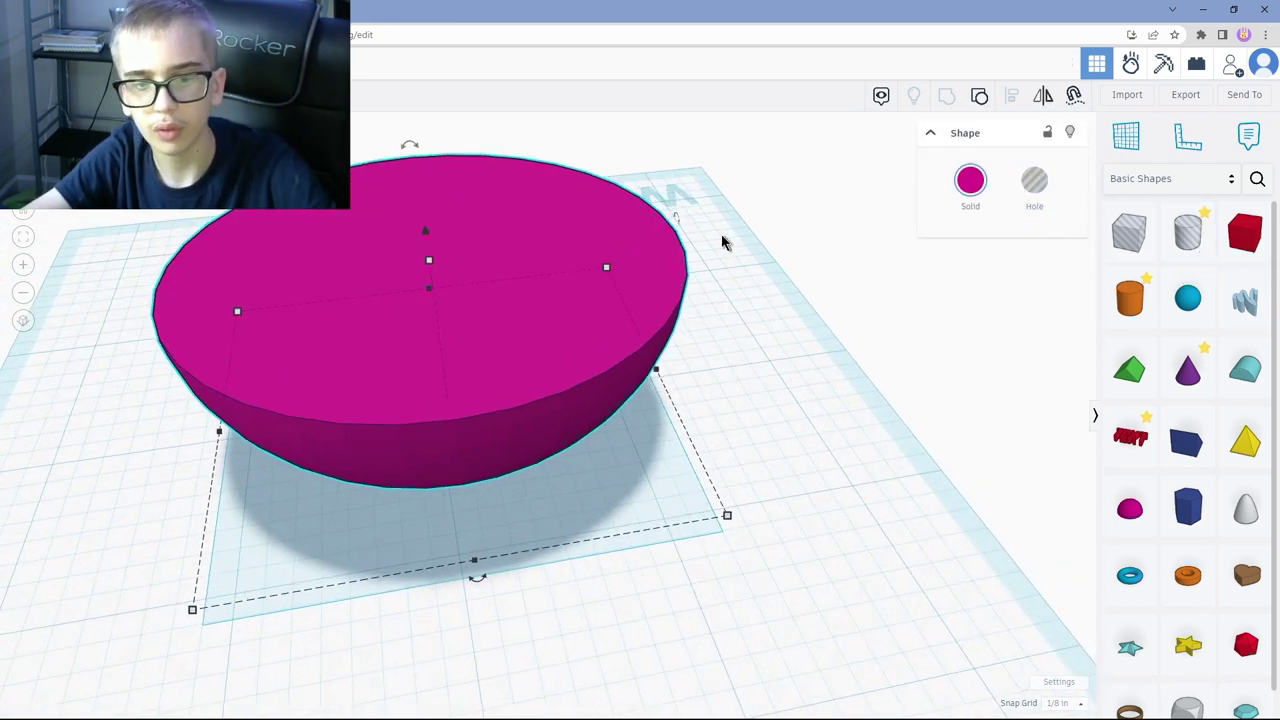
pyautogui.click(1034, 182)
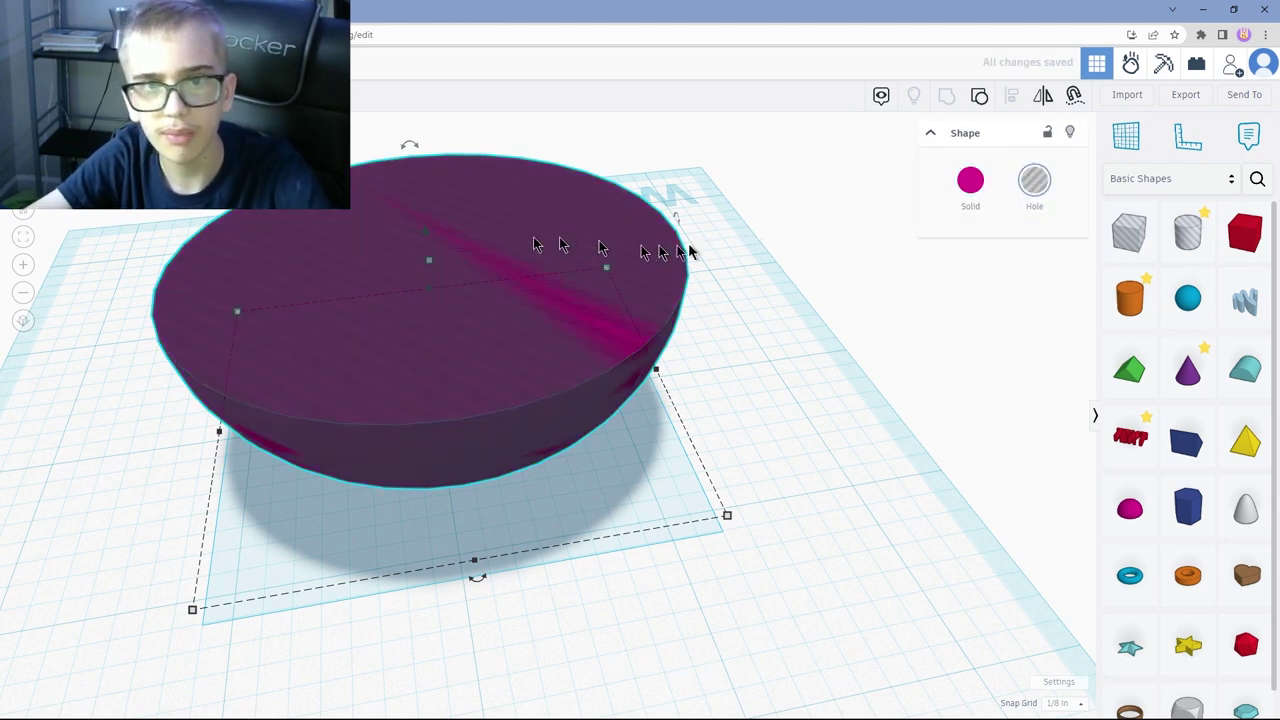
pyautogui.moveTo(418, 236); pyautogui.dragTo(486, 346, button='right')
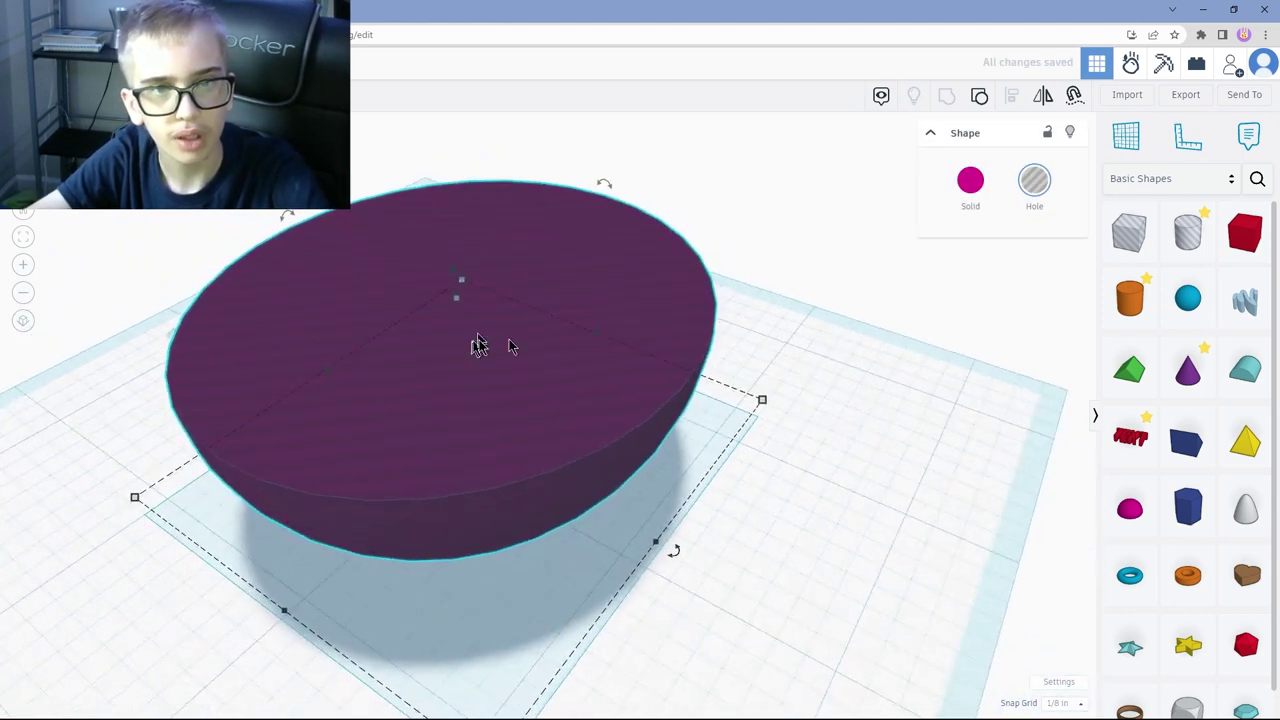
# Shrink the hole copy from its sides so it sits inside the bowl with an even rim around it.
pyautogui.moveTo(466, 281); pyautogui.dragTo(466, 290)
pyautogui.moveTo(460, 595); pyautogui.dragTo(623, 600, button='right')
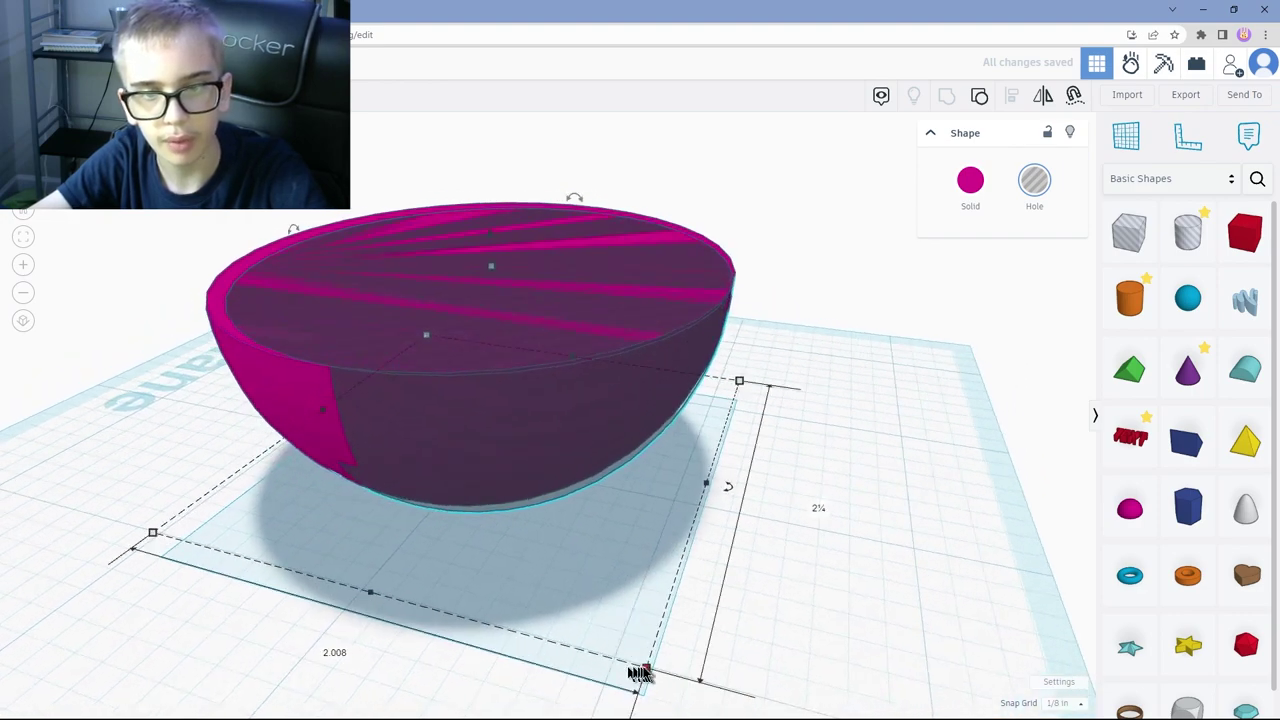
pyautogui.moveTo(628, 645); pyautogui.dragTo(800, 480, button='right')
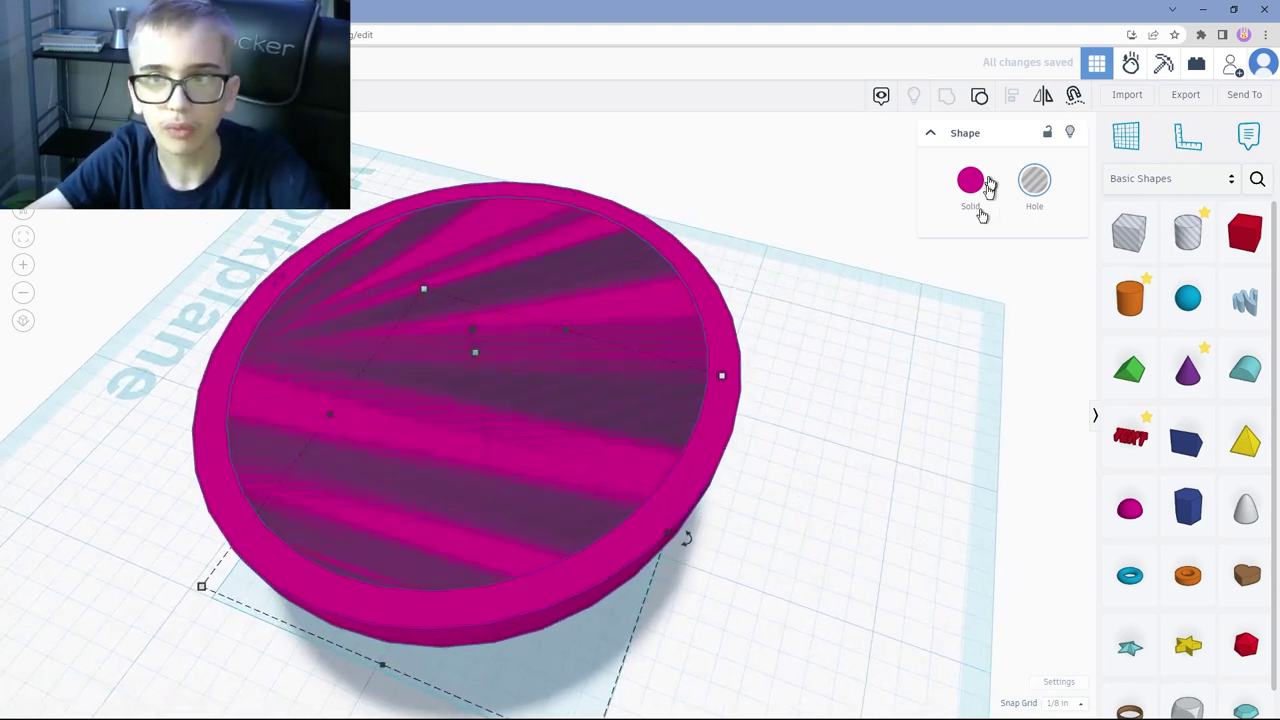
pyautogui.moveTo(424, 288); pyautogui.dragTo(436, 307)
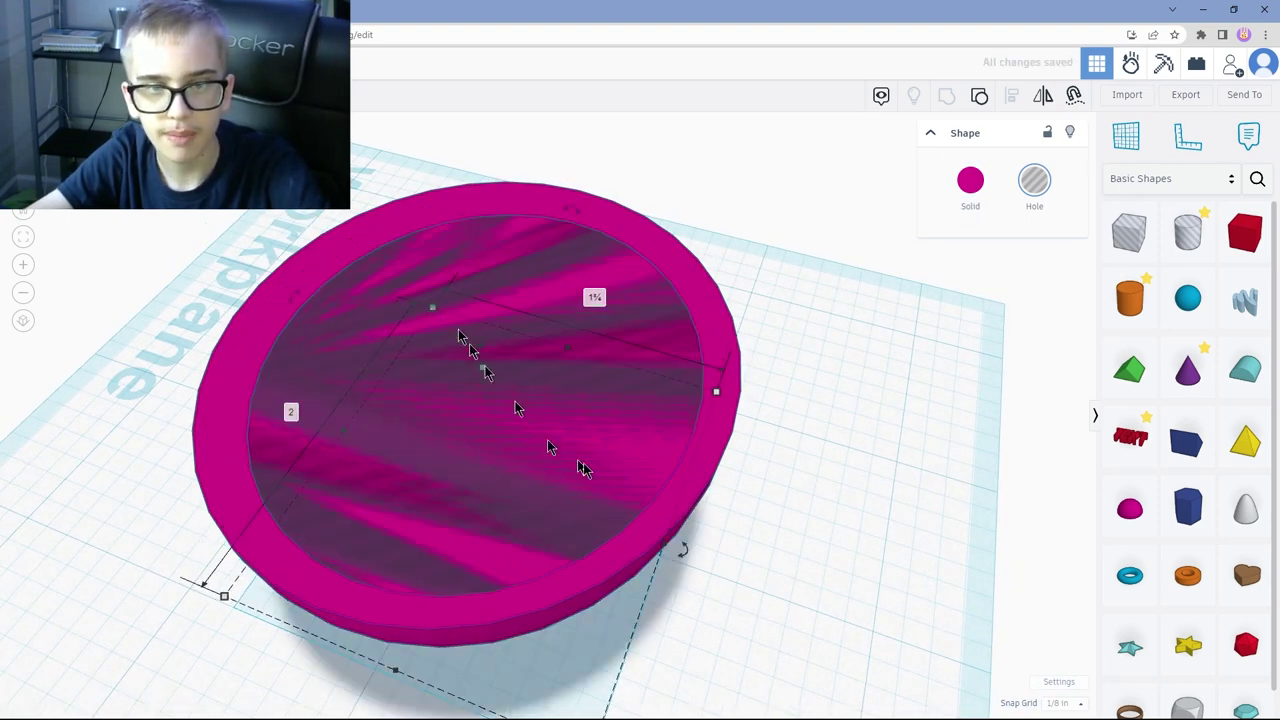
pyautogui.moveTo(661, 532); pyautogui.dragTo(670, 451, button='right')
pyautogui.moveTo(598, 677); pyautogui.dragTo(591, 681)
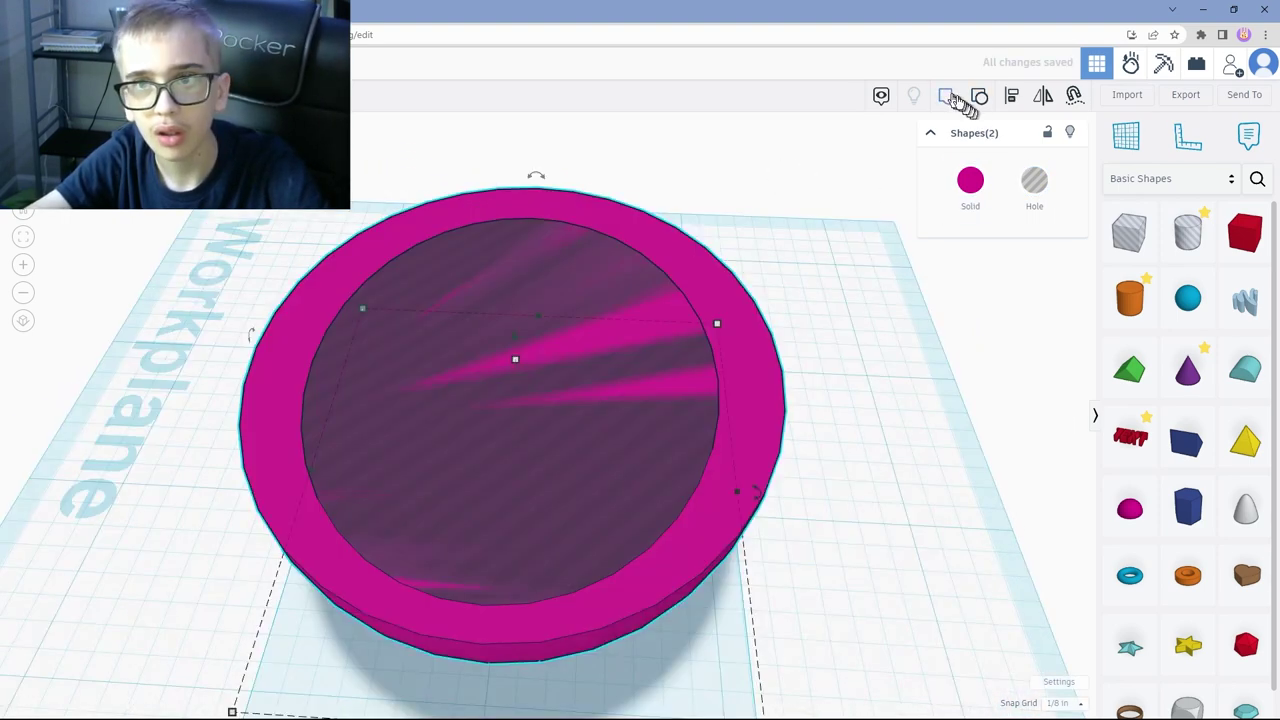
# Try to hollow out the bowl by grouping it with the hole copy, and inspect the inside.
pyautogui.click(951, 96)
pyautogui.click(948, 96)
pyautogui.click(931, 394)
pyautogui.moveTo(931, 394); pyautogui.dragTo(900, 405, button='right')
pyautogui.scroll(3, 893, 404)
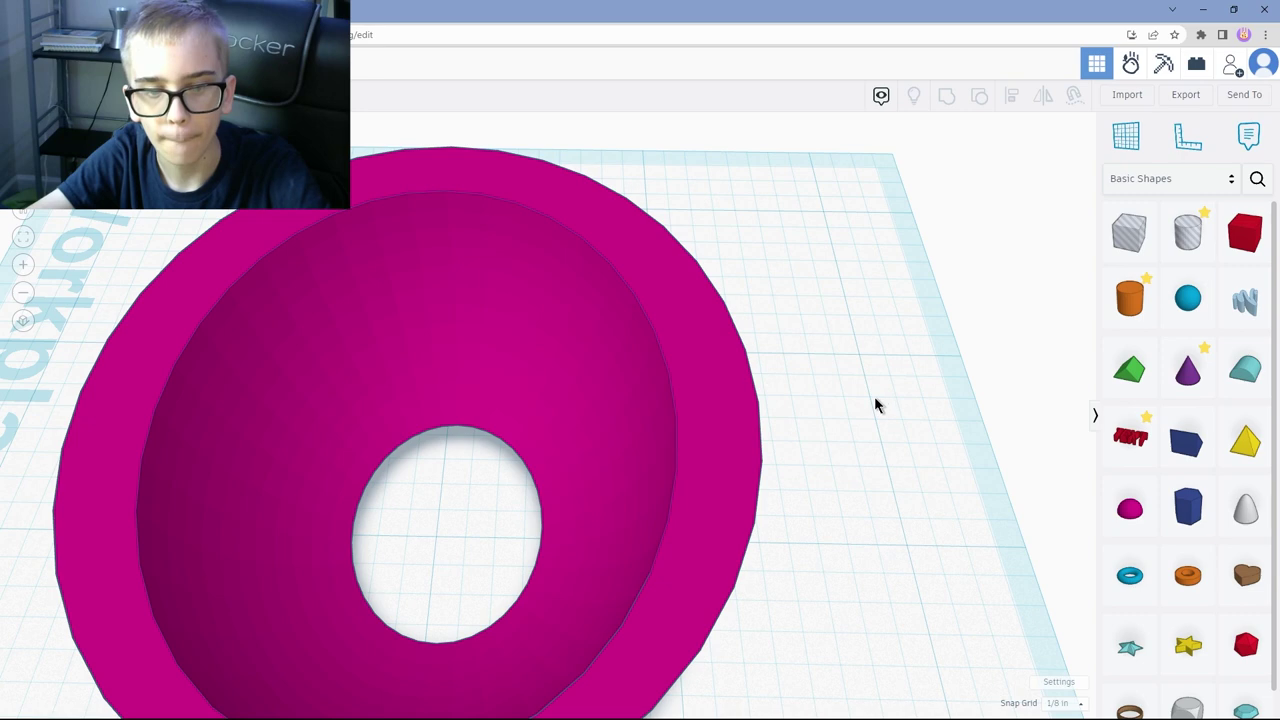
pyautogui.moveTo(874, 404); pyautogui.dragTo(876, 366, button='right')
# Separate the hole copy from the bowl again and raise it slightly to leave material at the base.
pyautogui.click(530, 367)
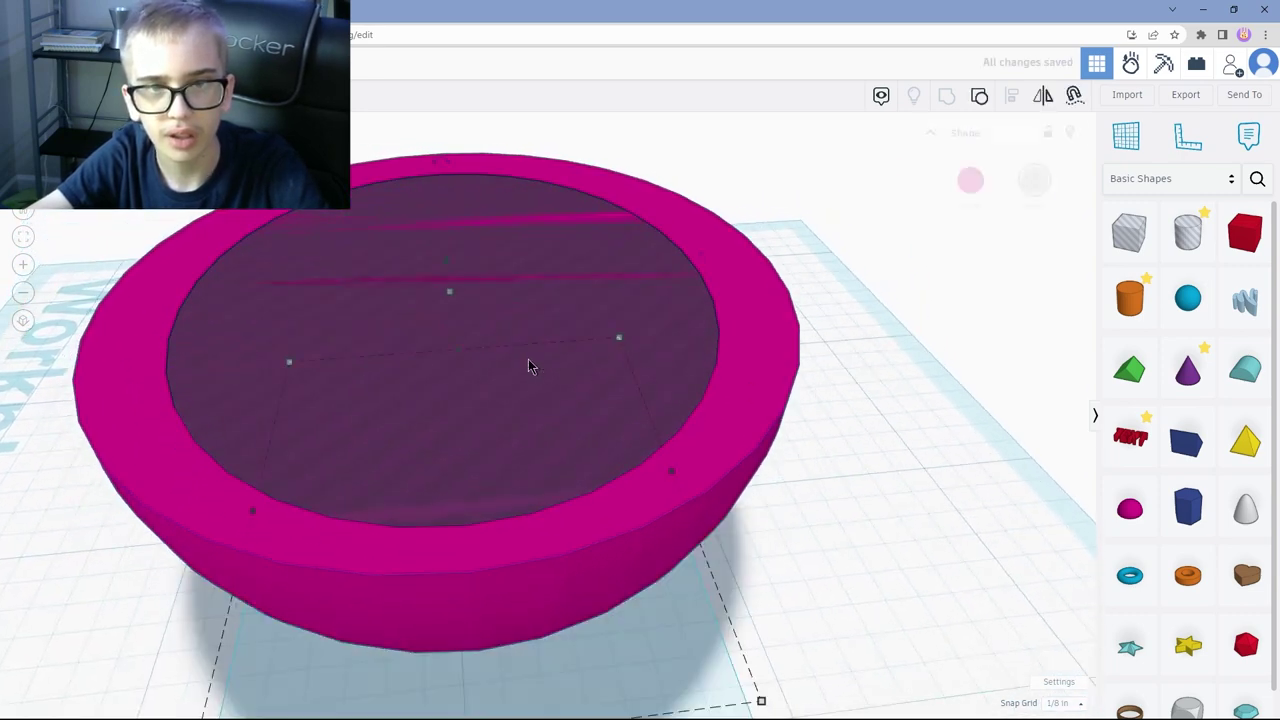
pyautogui.moveTo(777, 528)
pyautogui.mouseDown(button='right')
pyautogui.moveTo(768, 502)
pyautogui.moveTo(757, 515)
pyautogui.mouseUp(button='right')
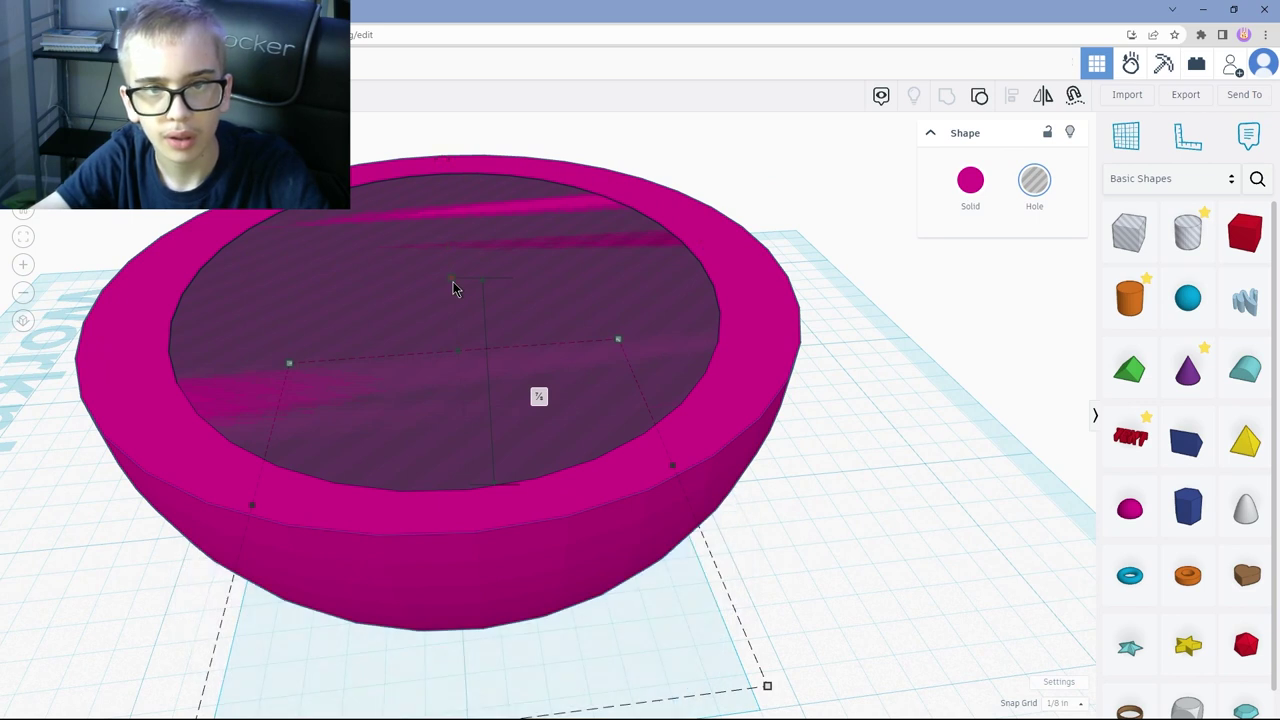
pyautogui.moveTo(453, 282); pyautogui.dragTo(442, 228)
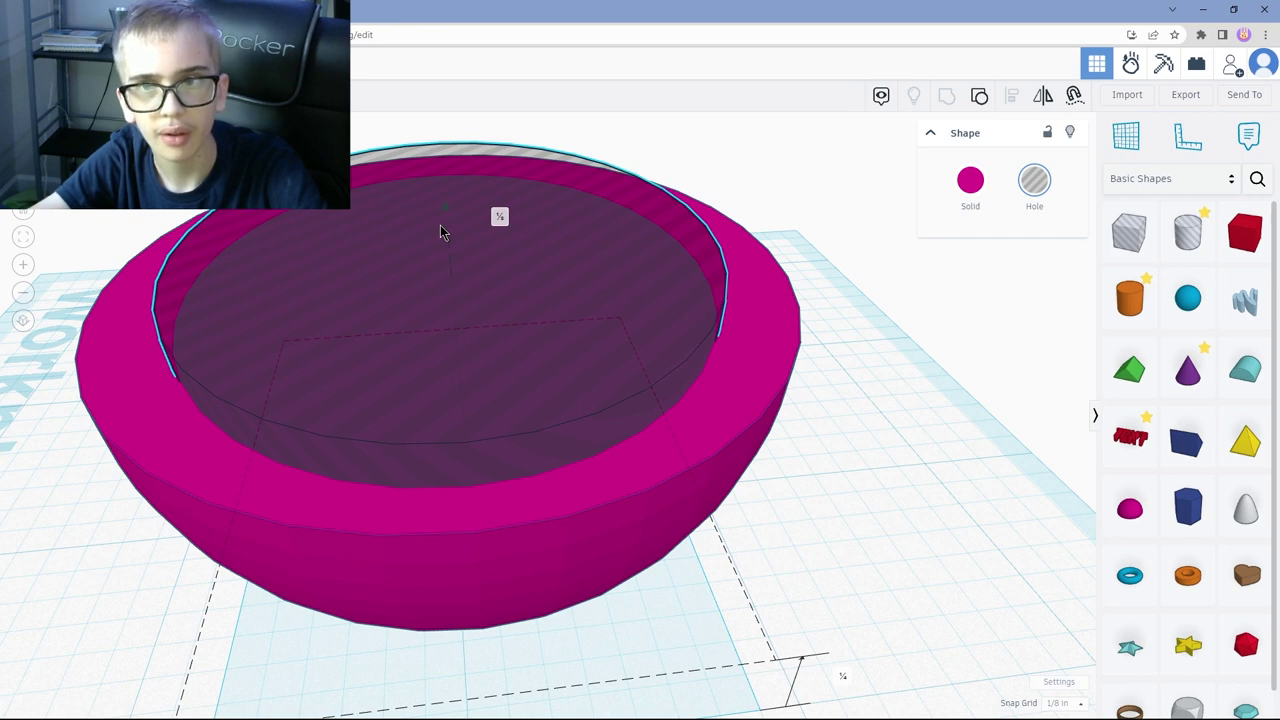
# Group the bowl with the raised hole copy to hollow it out, and inspect the inside and the base.
pyautogui.moveTo(440, 231); pyautogui.dragTo(442, 229)
pyautogui.moveTo(862, 192); pyautogui.dragTo(307, 512)
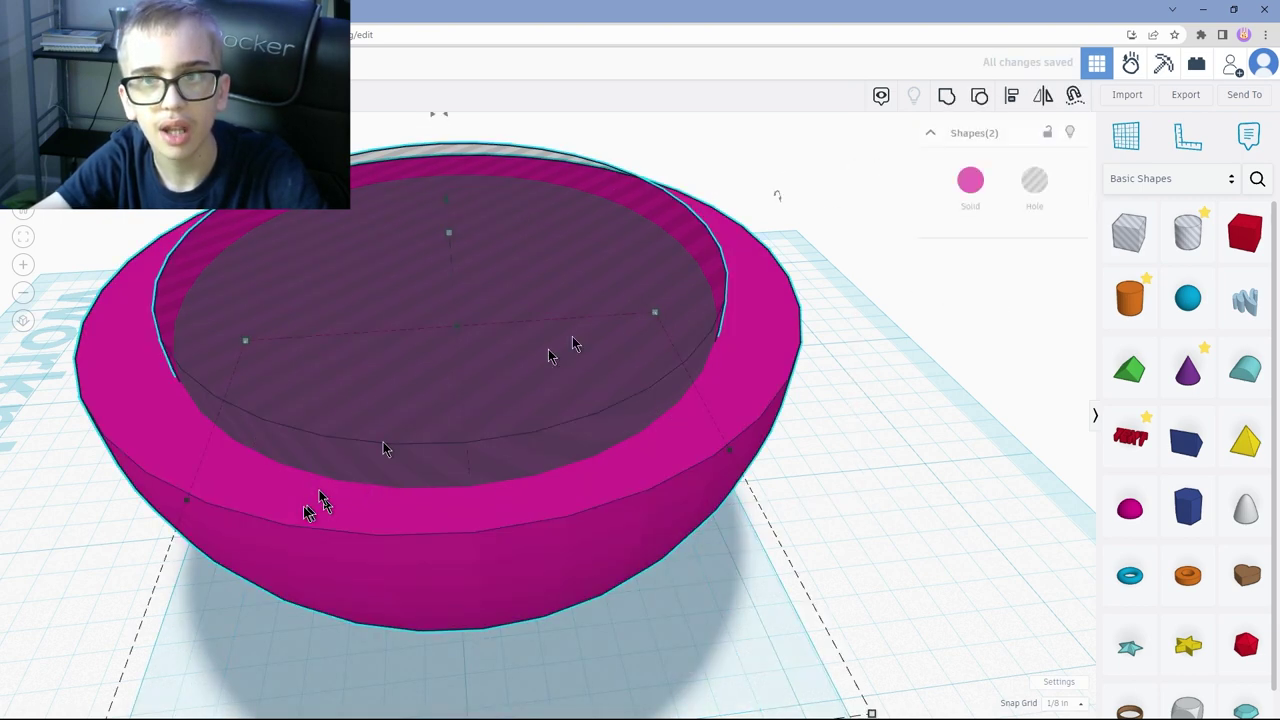
pyautogui.click(947, 95)
pyautogui.moveTo(823, 314); pyautogui.dragTo(745, 362, button='right')
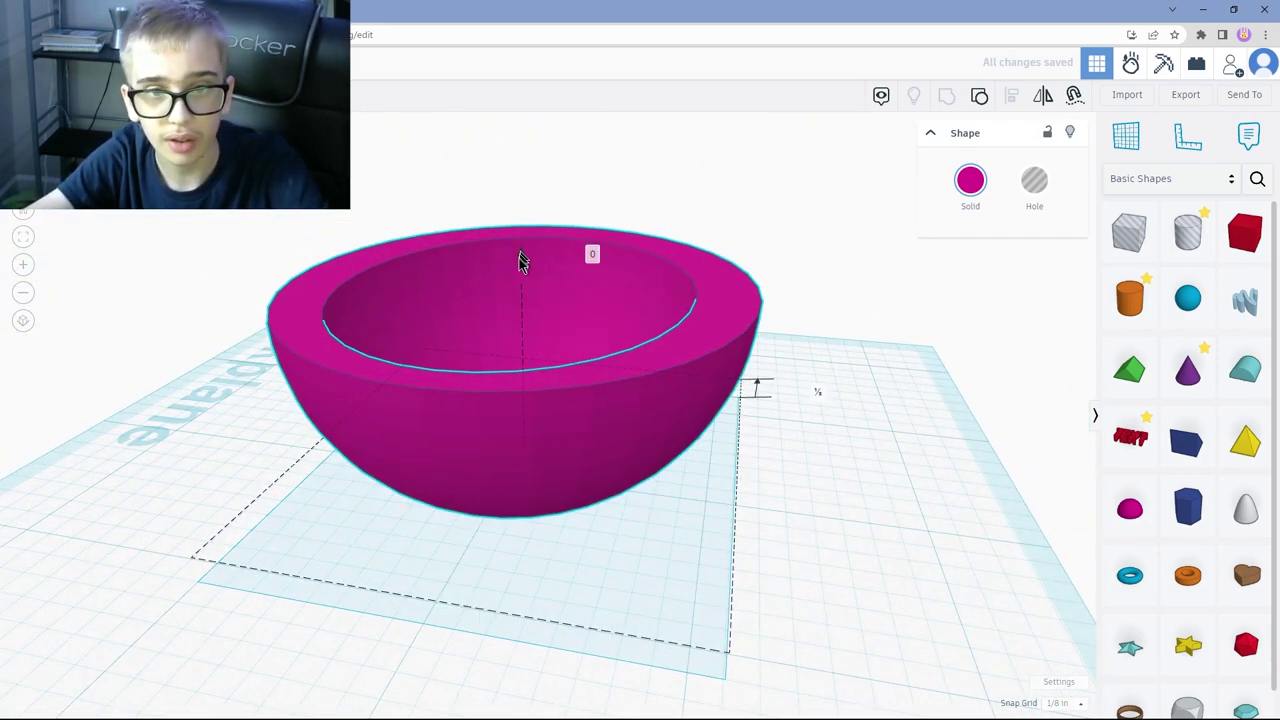
pyautogui.moveTo(529, 291); pyautogui.dragTo(929, 428, button='right')
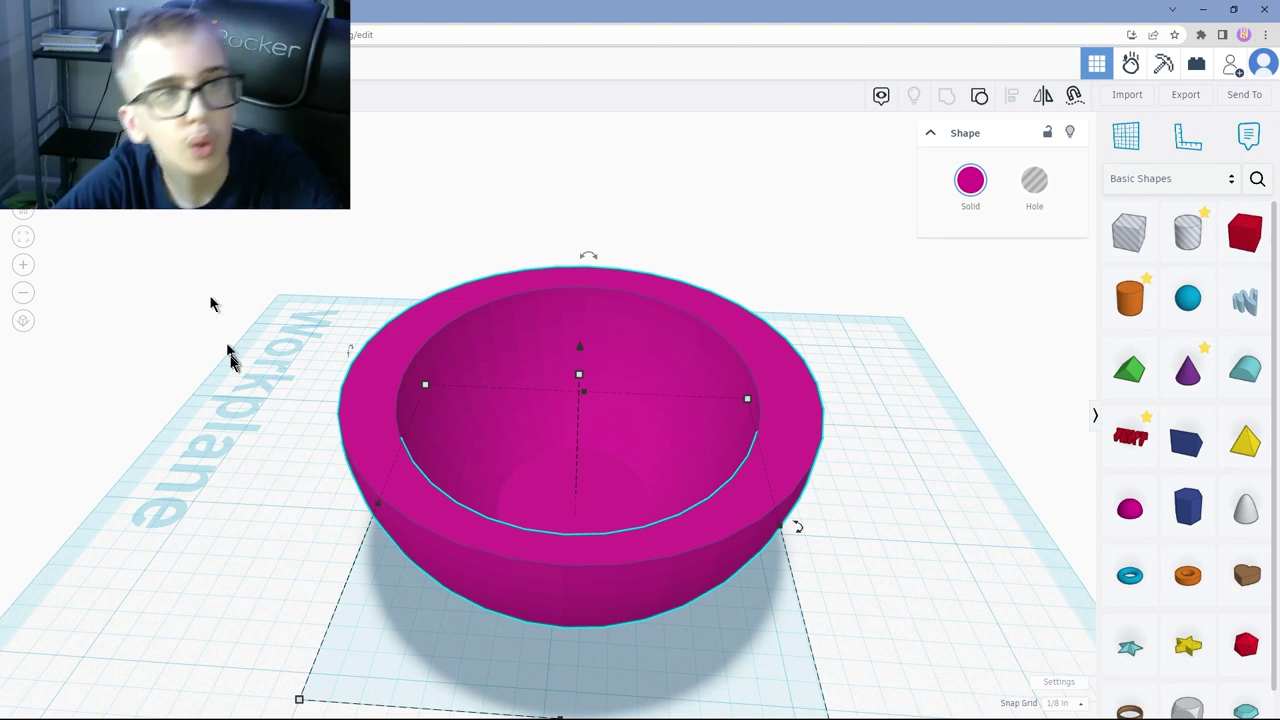
pyautogui.click(230, 356)
pyautogui.moveTo(231, 362); pyautogui.dragTo(268, 312, button='right')
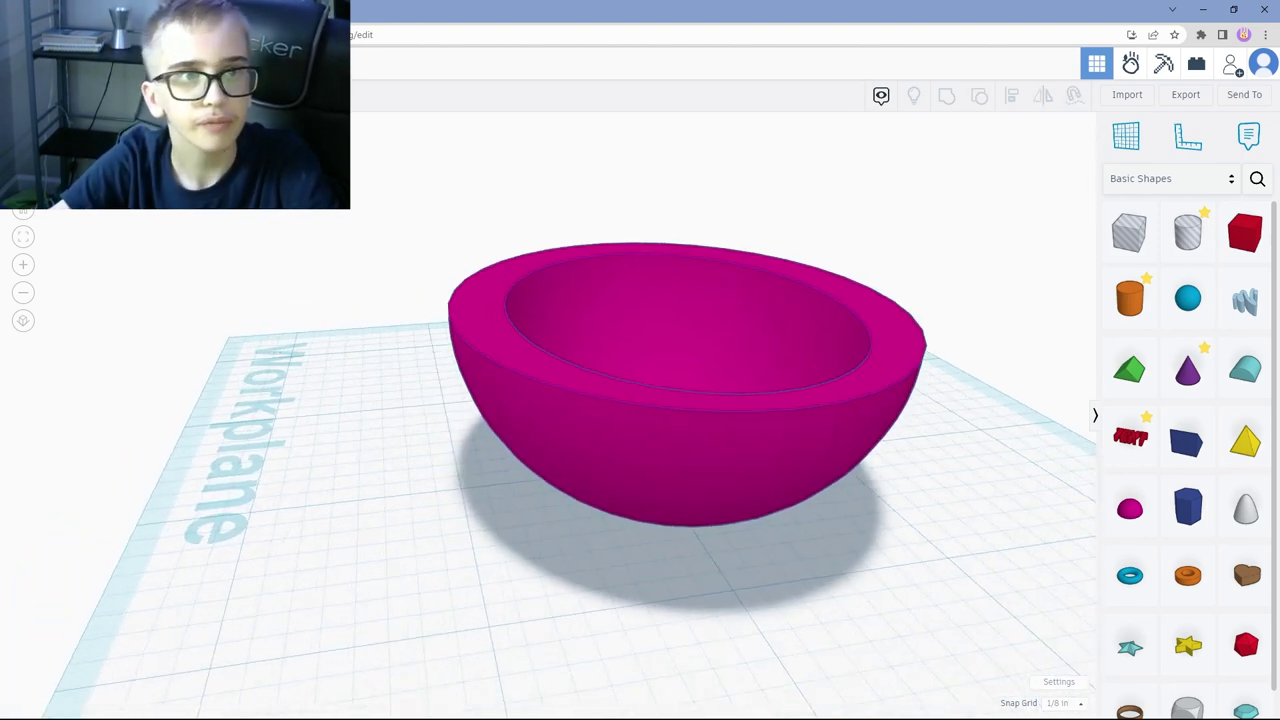
pyautogui.click(40, 62)
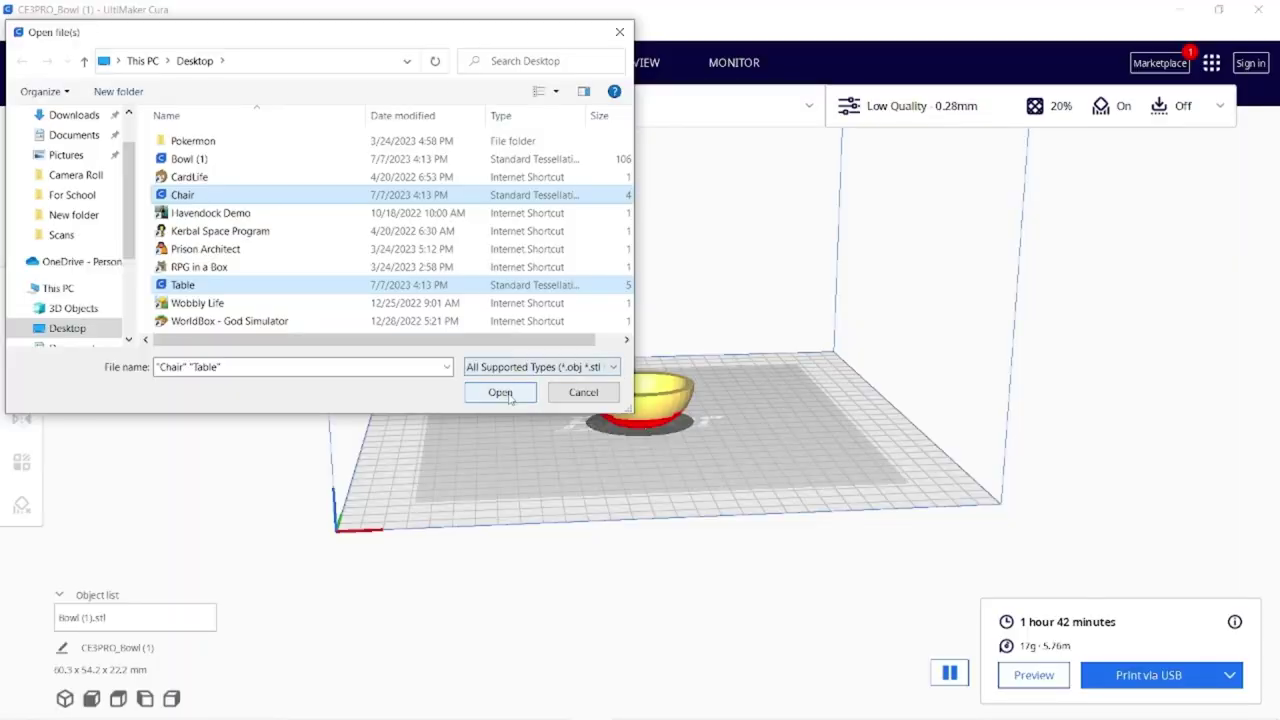
# In UltiMaker Cura, load the Chair and Table models alongside the bowl and scale the table uniformly to 50%.
pyautogui.click(500, 392)
pyautogui.click(548, 377)
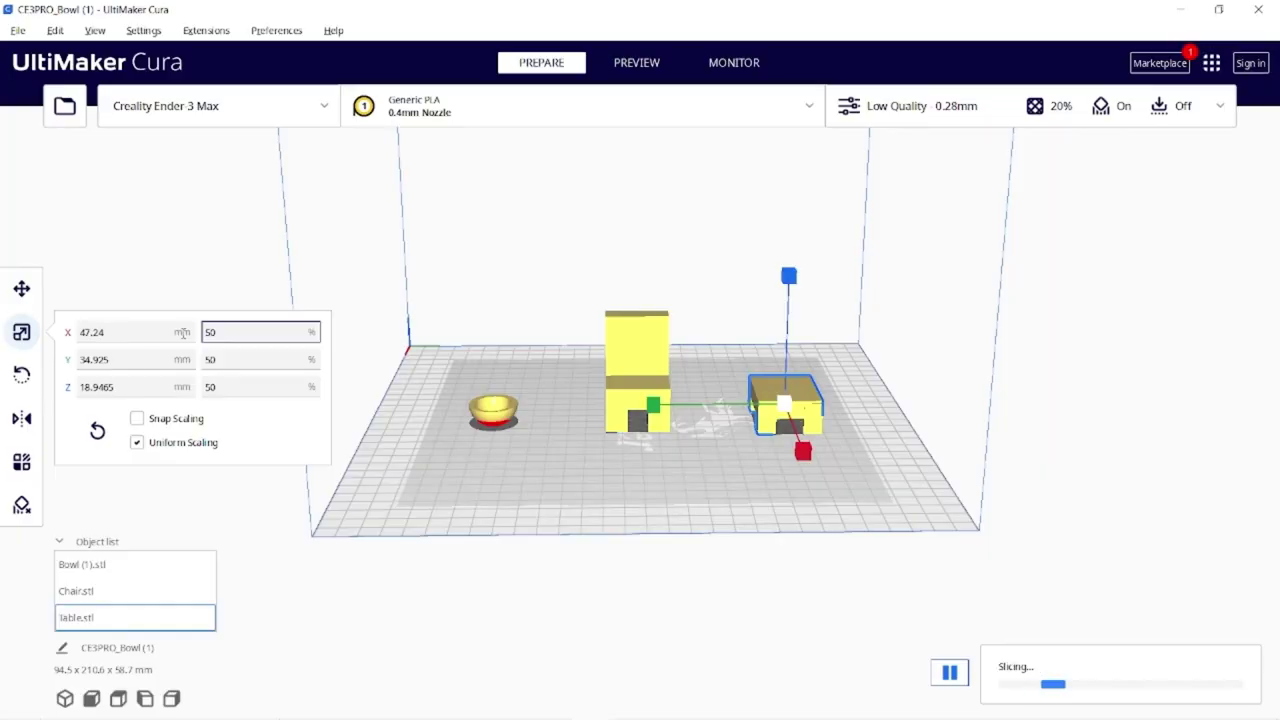
pyautogui.click(1060, 237)
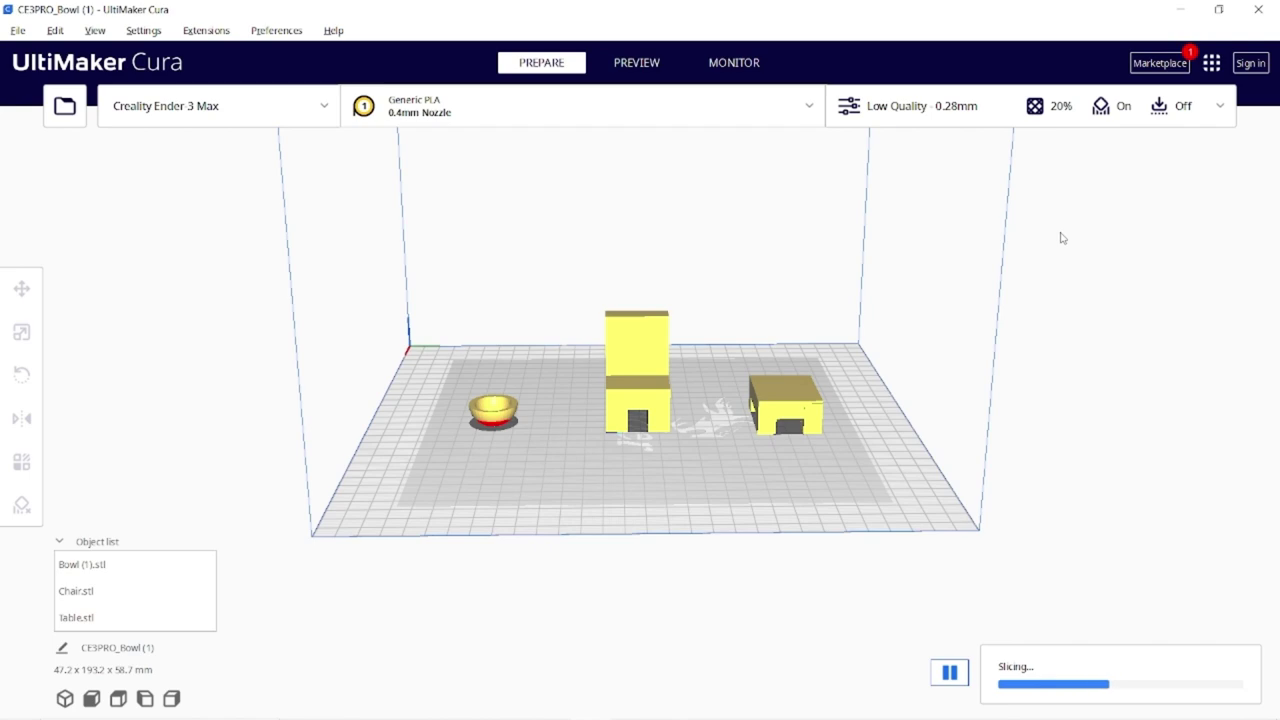